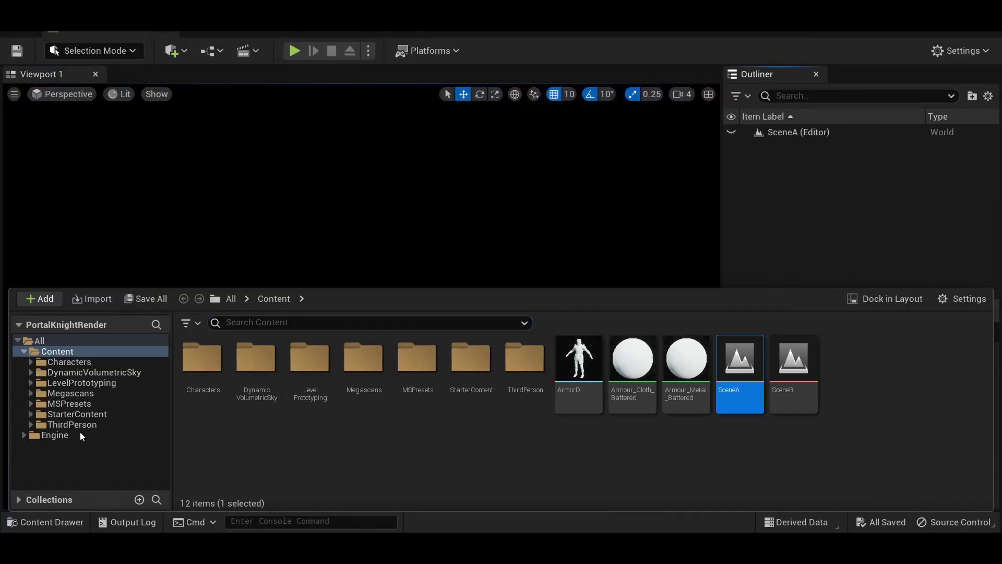
Place BP_DynamicVolumetricSky from the sky pack's Blueprints folder into the level and nudge it.
{"action": "left_click", "coordinate": [79, 371]}
{"action": "double_click", "coordinate": [202, 358]}
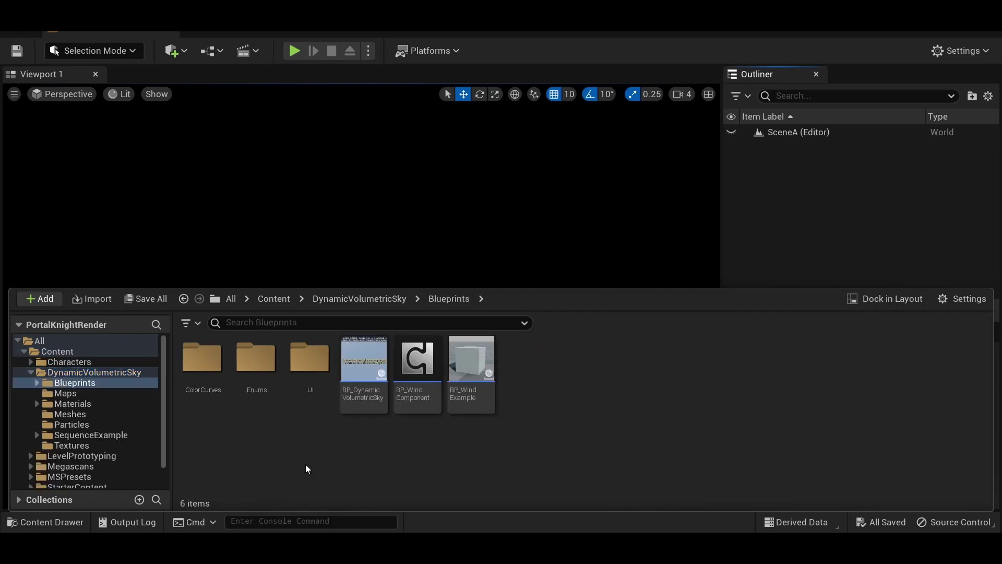
{"action": "left_click_drag", "start_coordinate": [364, 366], "coordinate": [389, 219]}
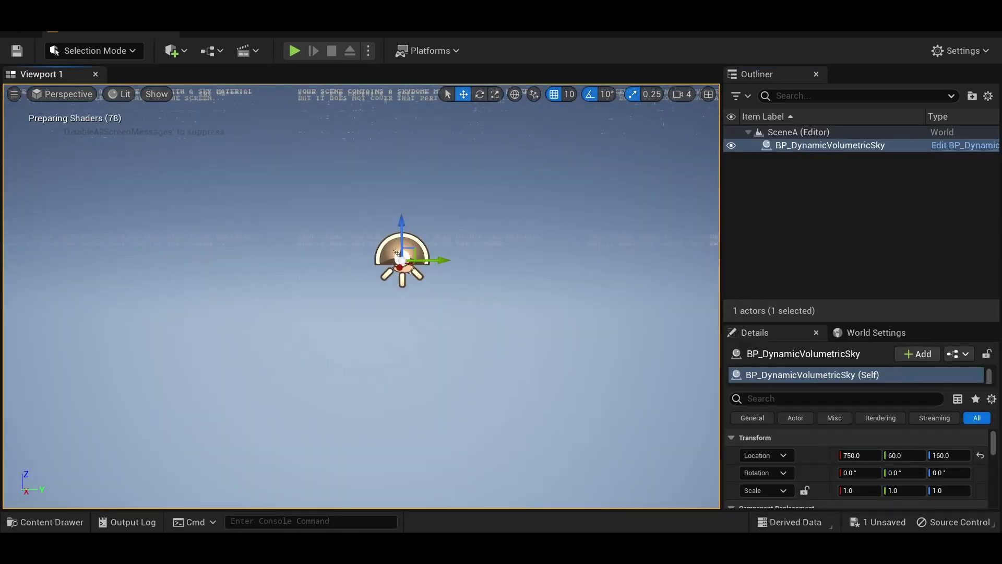
{"action": "left_click_drag", "start_coordinate": [397, 254], "coordinate": [384, 269]}
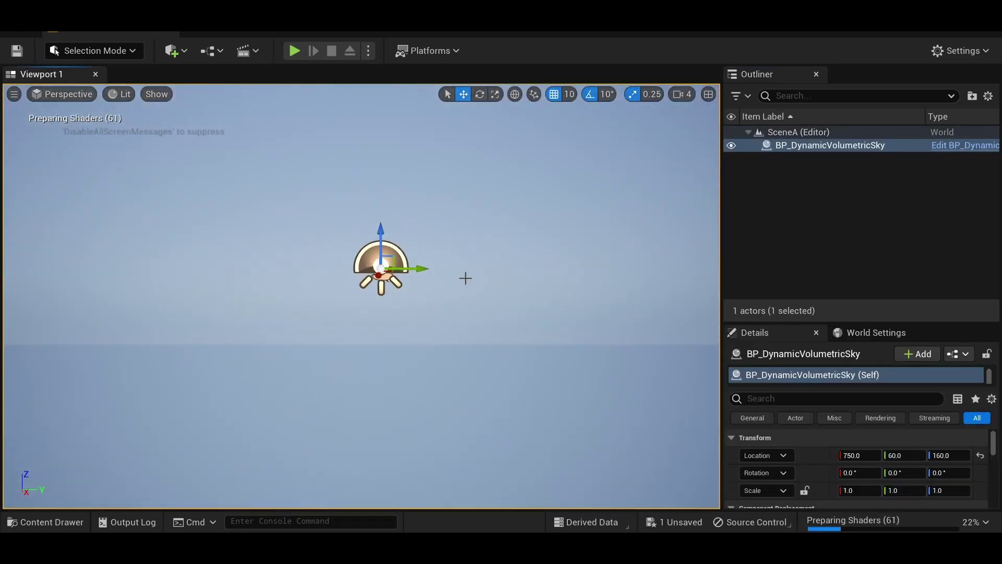
Switch to Landscape mode and browse the sky pack's preview images.
{"action": "left_click", "coordinate": [94, 50]}
{"action": "left_click", "coordinate": [99, 85]}
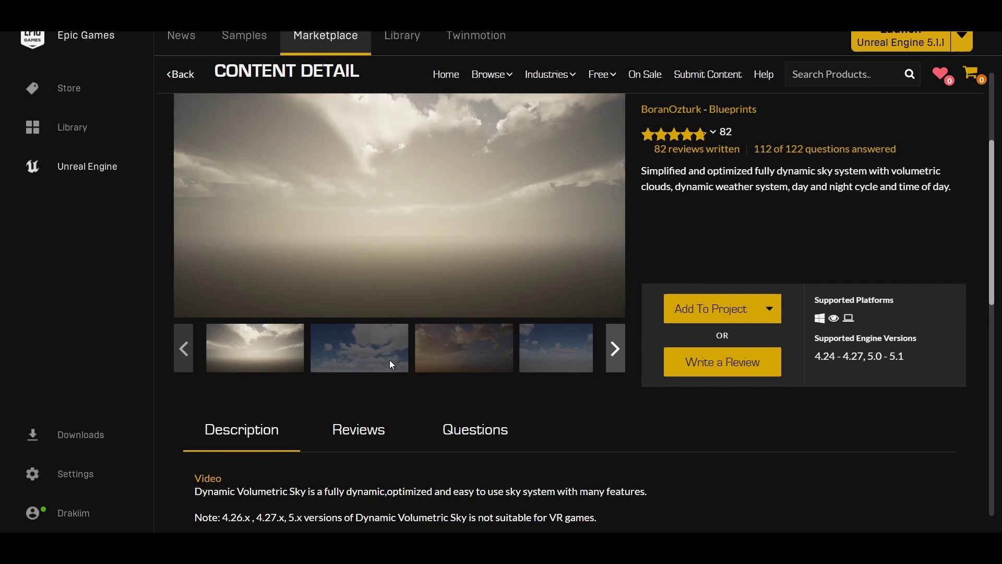
{"action": "left_click", "coordinate": [392, 364]}
{"action": "left_click", "coordinate": [477, 348]}
{"action": "left_click", "coordinate": [571, 348]}
{"action": "left_click", "coordinate": [616, 347]}
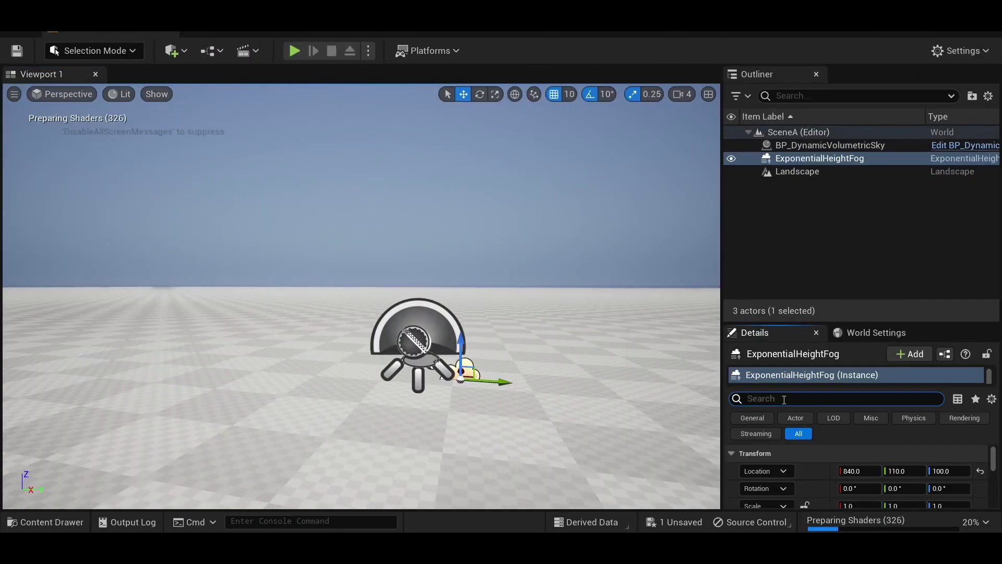
Turn on Volumetric Fog and make a new directional light the sky's Custom Sun Light.
{"action": "type", "text": "volu"}
{"action": "left_click", "coordinate": [843, 471]}
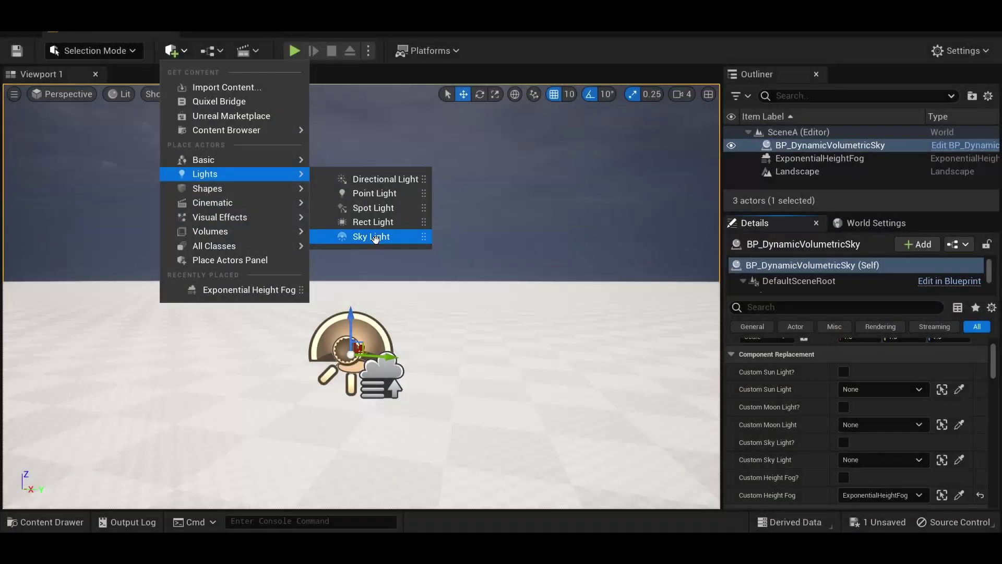
{"action": "left_click", "coordinate": [386, 179]}
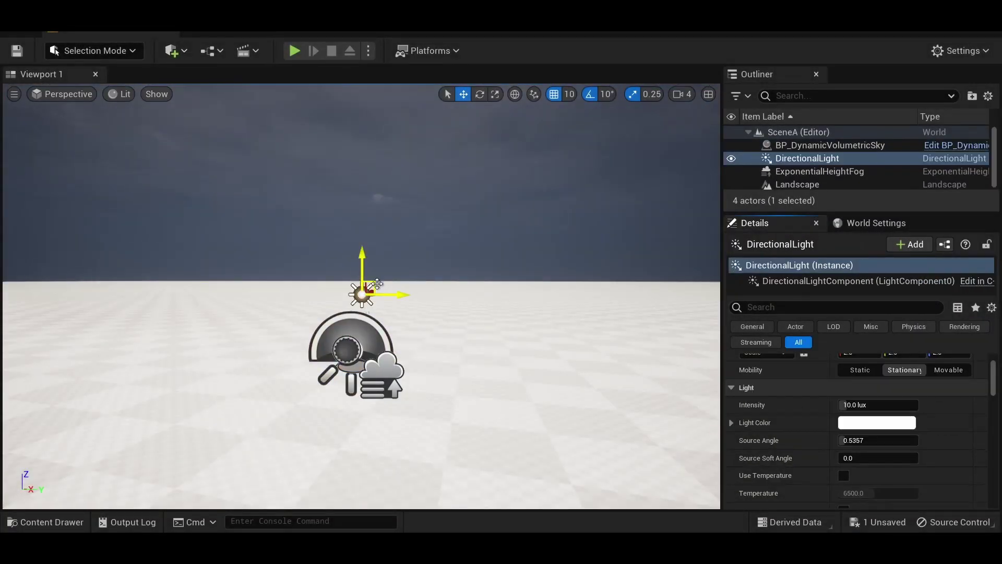
{"action": "left_click", "coordinate": [830, 145]}
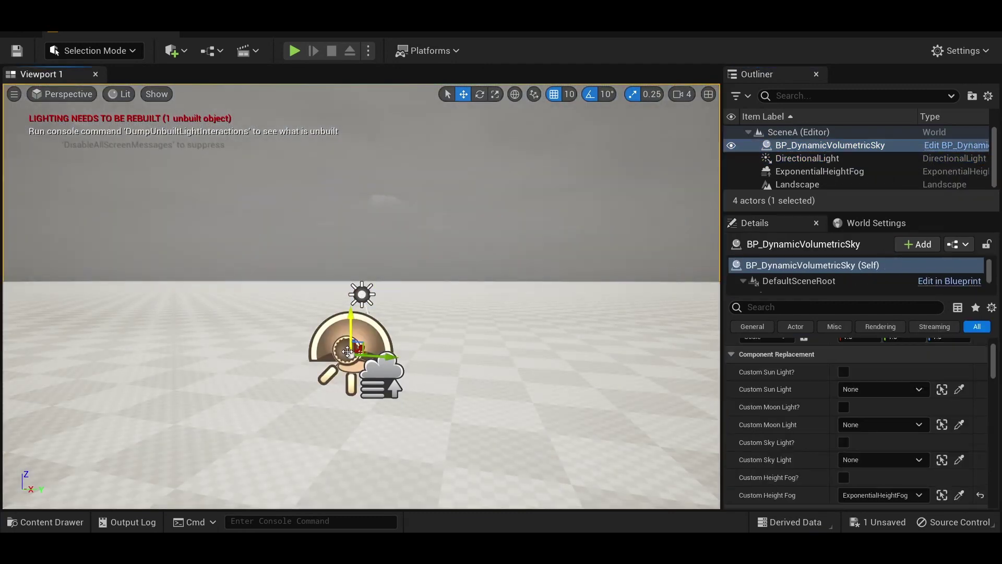
{"action": "left_click", "coordinate": [865, 392]}
{"action": "left_click", "coordinate": [842, 238]}
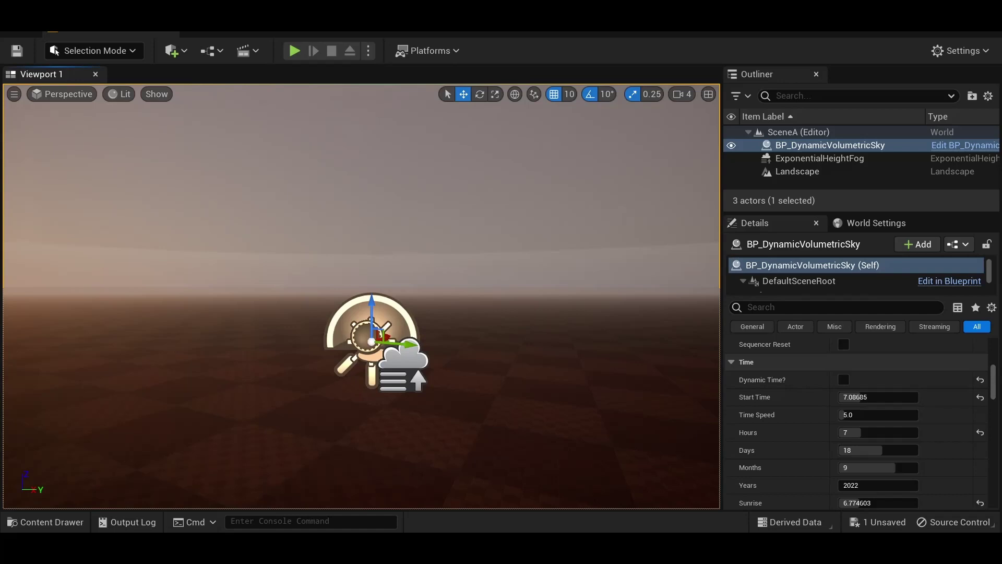
{"action": "right_click_drag", "start_coordinate": [360, 297], "coordinate": [454, 297]}
{"action": "key", "text": "Escape"}
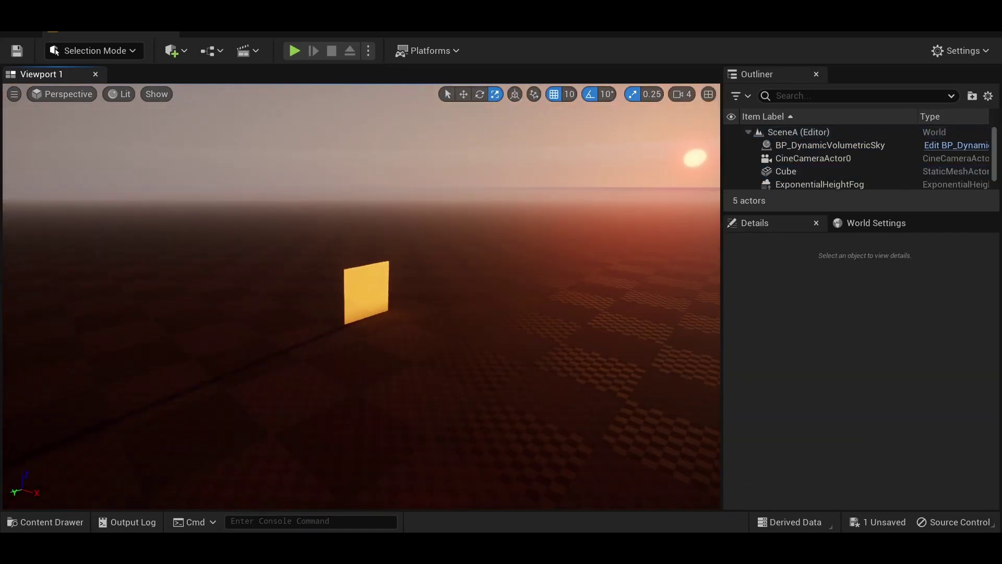
Look through CineCameraActor0 and slide the Cube to the left of the shot.
{"action": "left_click", "coordinate": [62, 94]}
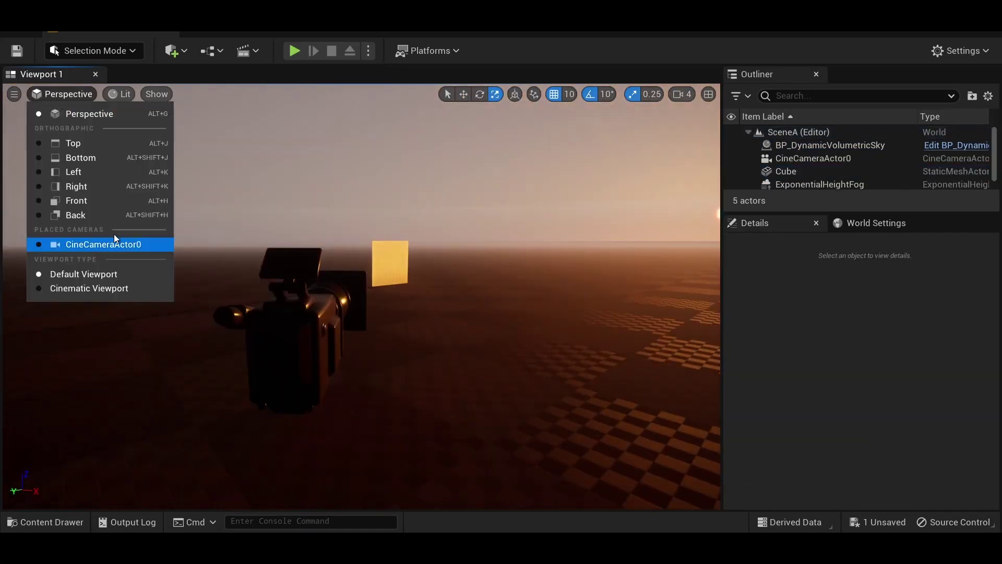
{"action": "left_click", "coordinate": [114, 244]}
{"action": "left_click", "coordinate": [432, 340]}
{"action": "left_click_drag", "start_coordinate": [431, 340], "coordinate": [155, 325]}
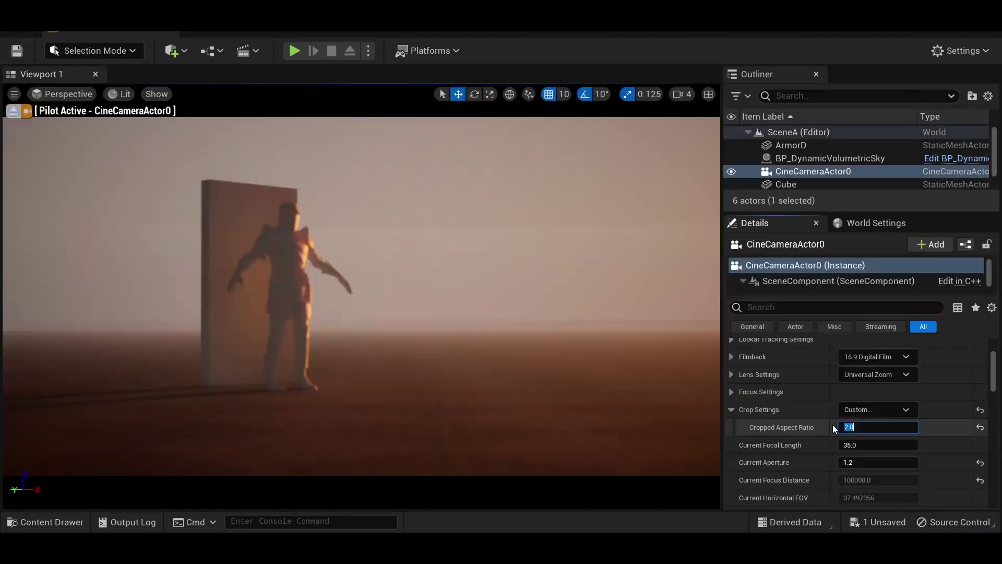
Set the camera's Cropped Aspect Ratio to 2.0 after trying 2.5.
{"action": "type", "text": "2.5"}
{"action": "key", "text": "Return"}
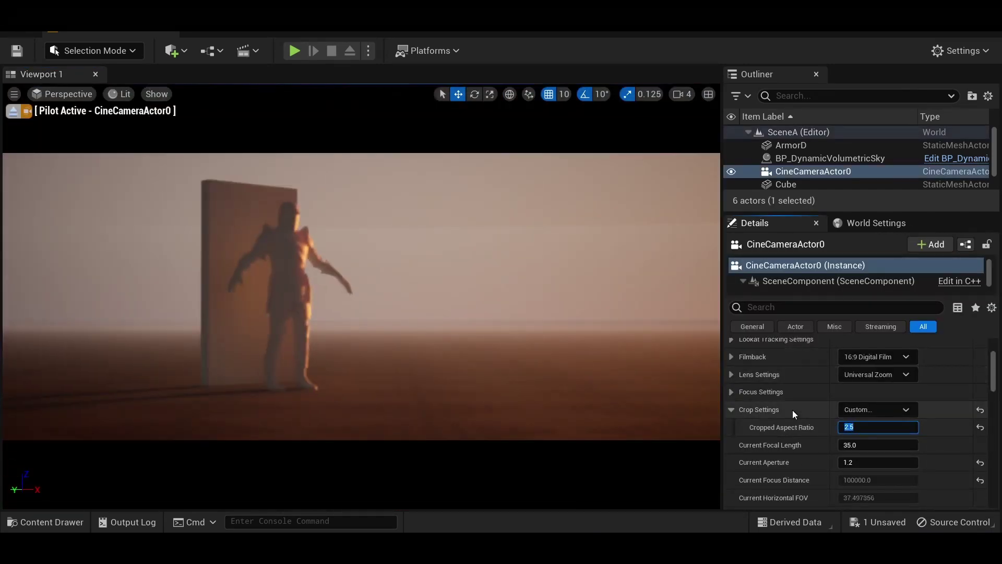
{"action": "type", "text": "2"}
{"action": "key", "text": "Return"}
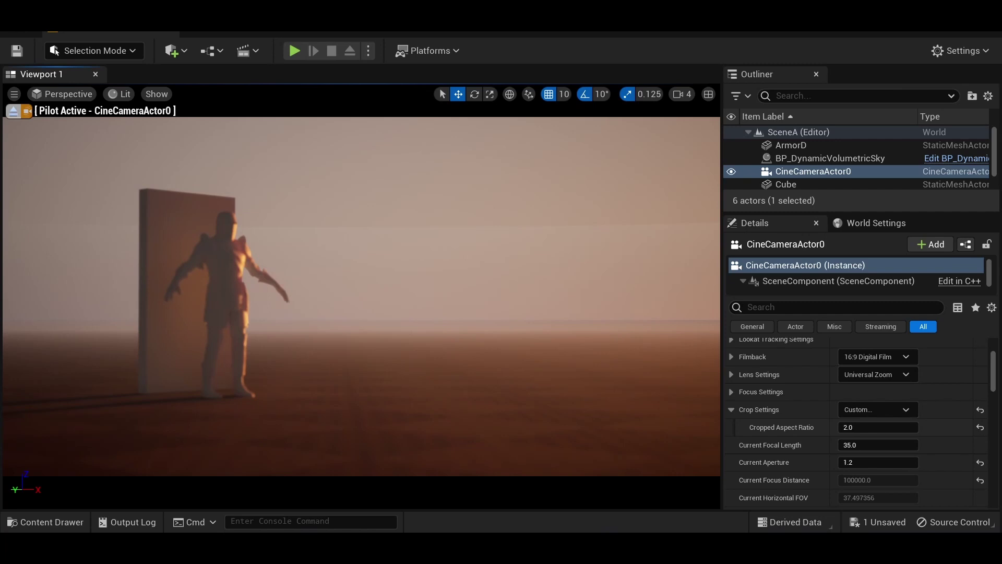
Sample the camera's focus distance from the scene and place the dead tree in the level.
{"action": "scroll", "coordinate": [788, 419], "scroll_direction": "up", "scroll_amount": 2}
{"action": "left_click", "coordinate": [799, 434]}
{"action": "scroll", "coordinate": [798, 433], "scroll_direction": "down", "scroll_amount": 2}
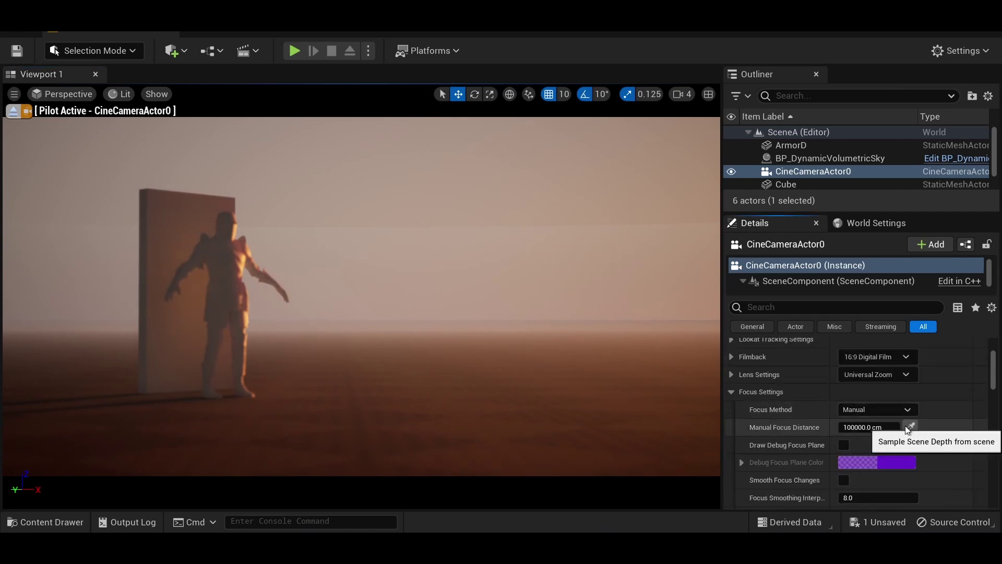
{"action": "left_click", "coordinate": [910, 427]}
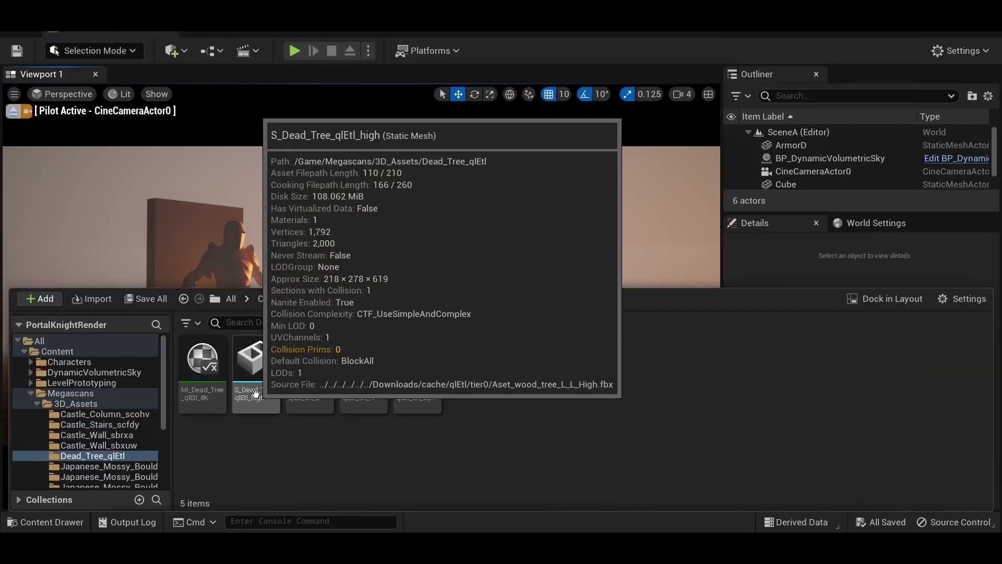
{"action": "left_click_drag", "start_coordinate": [253, 391], "coordinate": [632, 358]}
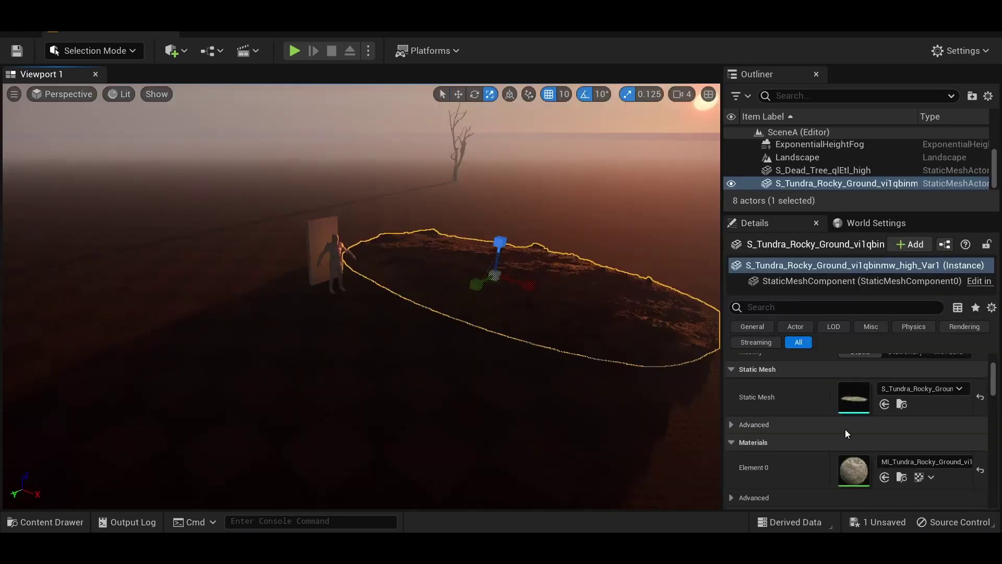
Shrink the rocky ground patch to 0.5 scale and move it further along Y.
{"action": "scroll", "coordinate": [846, 434], "scroll_direction": "up", "scroll_amount": 3}
{"action": "left_click", "coordinate": [859, 414]}
{"action": "type", "text": "0.5"}
{"action": "key", "text": "Return"}
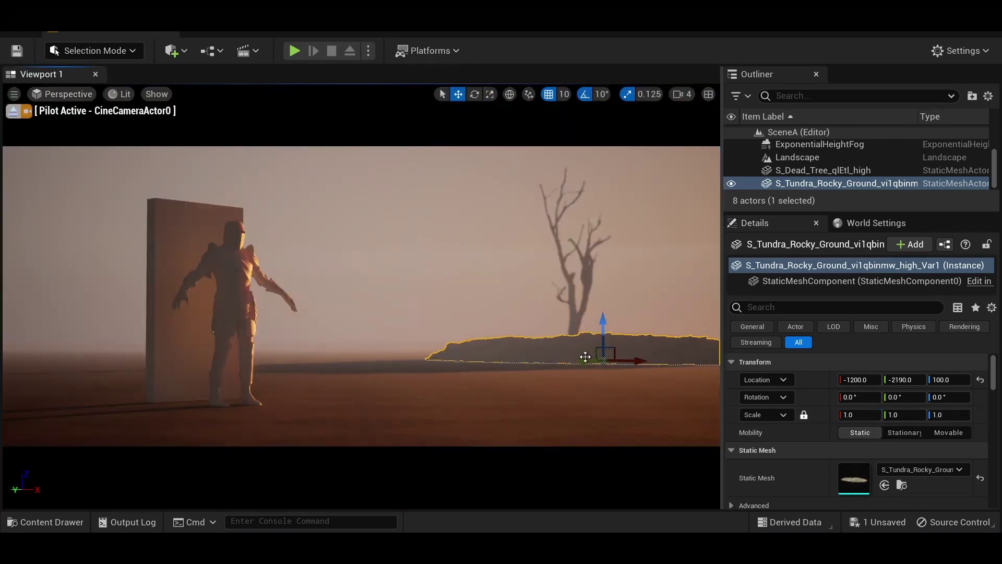
{"action": "left_click_drag", "start_coordinate": [586, 356], "coordinate": [683, 358]}
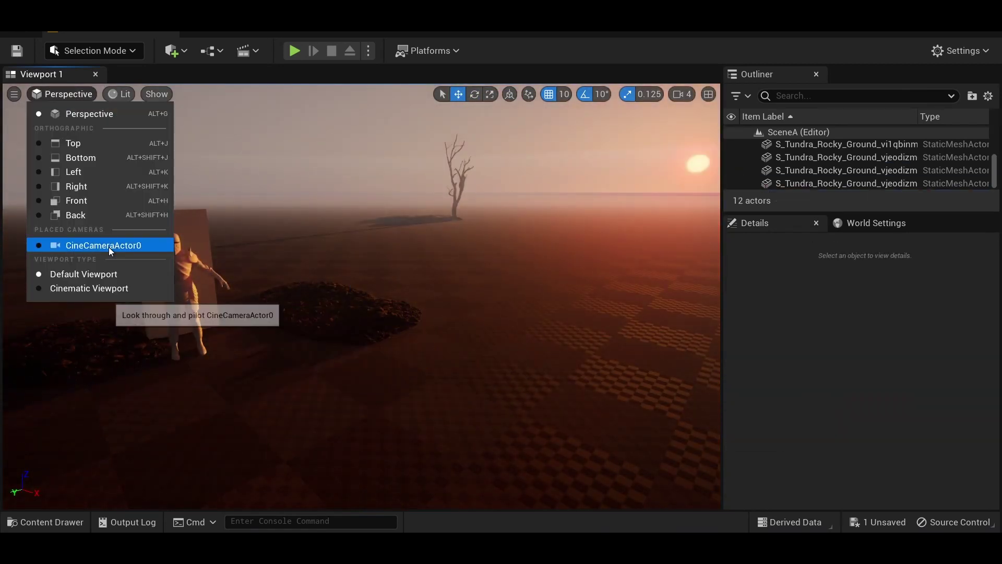
Return the viewport to the cine camera's view.
{"action": "left_click", "coordinate": [101, 242]}
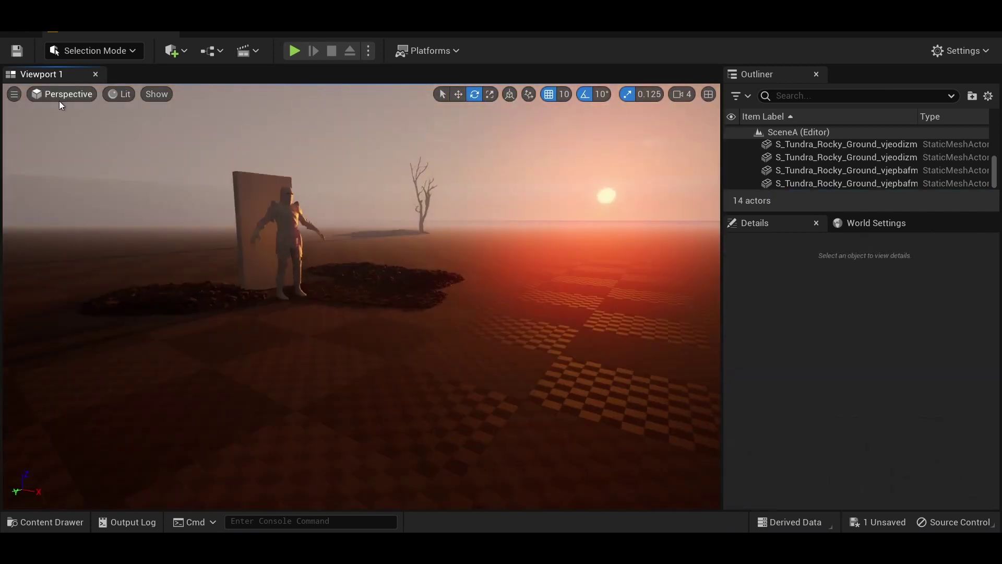
{"action": "left_click", "coordinate": [58, 101]}
{"action": "left_click", "coordinate": [79, 313]}
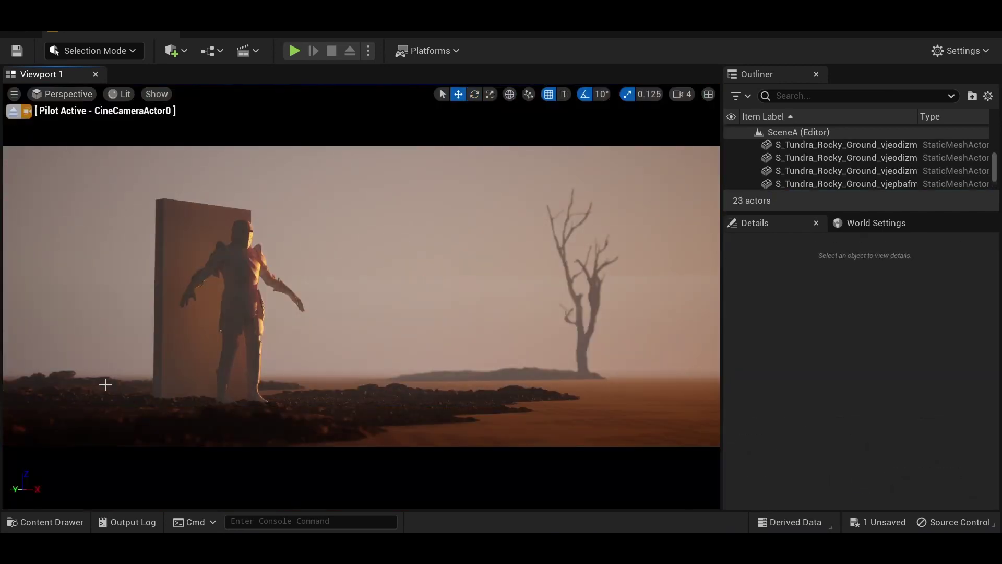
Add another rock patch beside the slab and select the surrounding rock patches.
{"action": "left_click", "coordinate": [319, 383]}
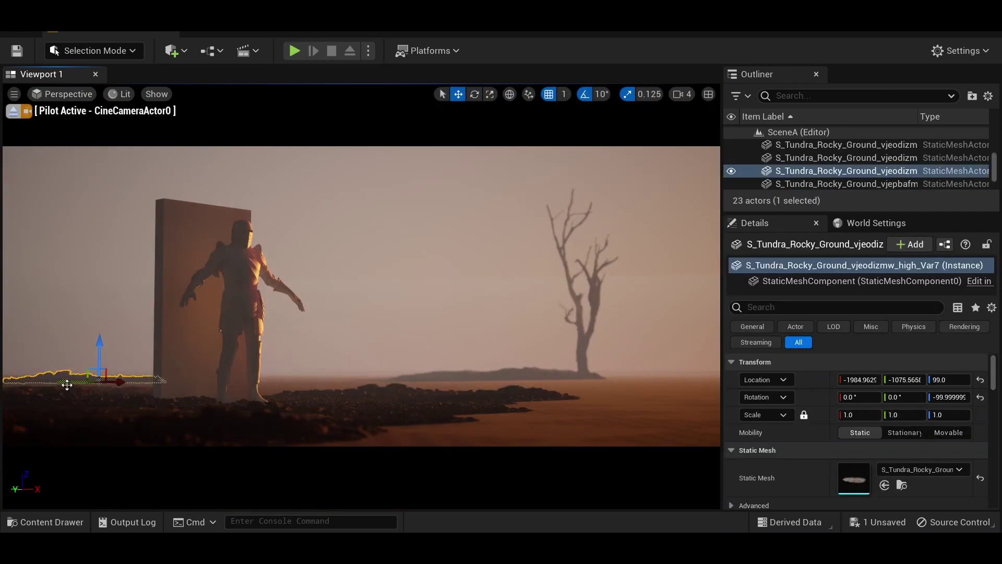
{"action": "key", "text": "Escape"}
{"action": "left_click", "coordinate": [98, 396]}
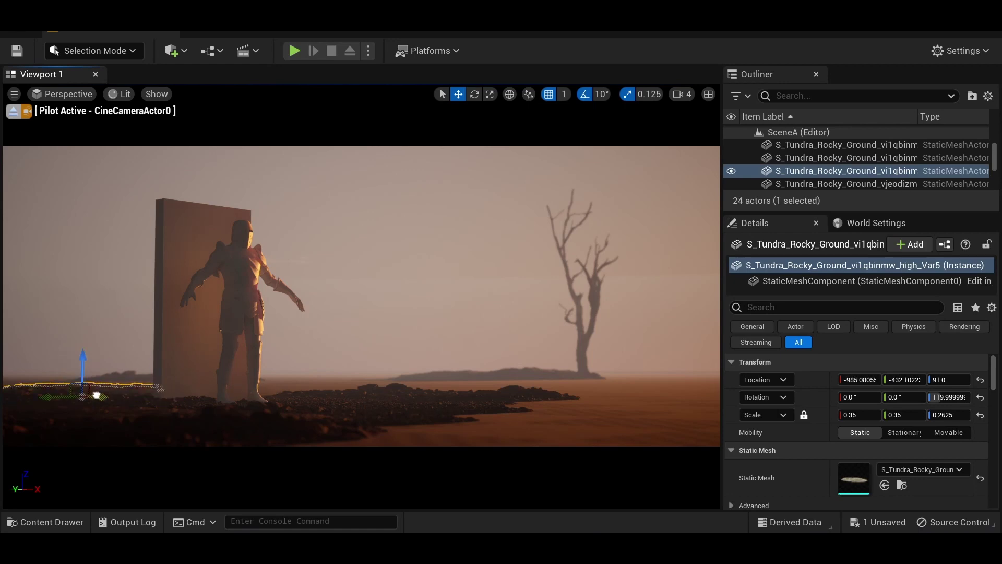
{"action": "left_click", "coordinate": [377, 421], "text": "ctrl"}
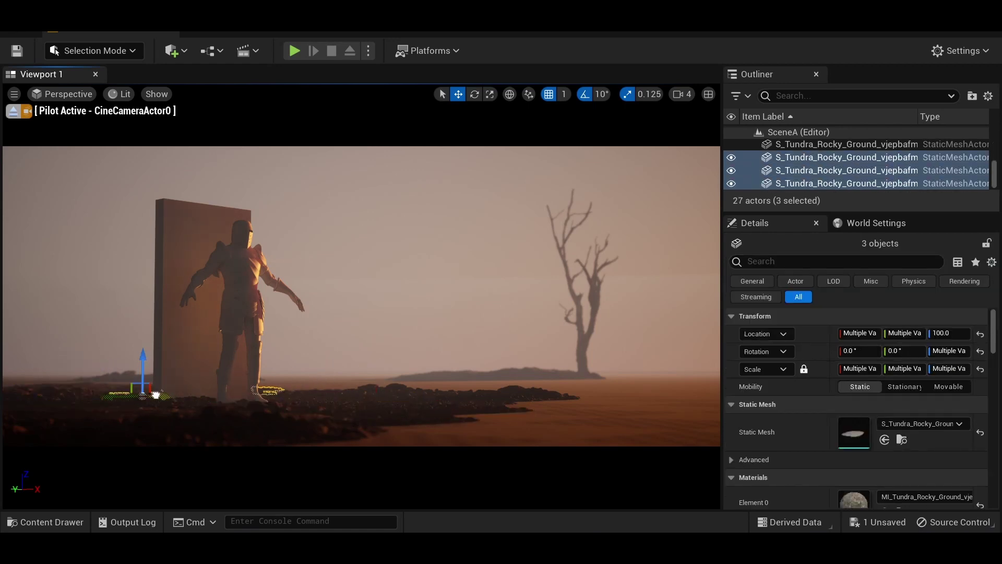
{"action": "left_click", "coordinate": [523, 413]}
{"action": "left_click", "coordinate": [496, 351]}
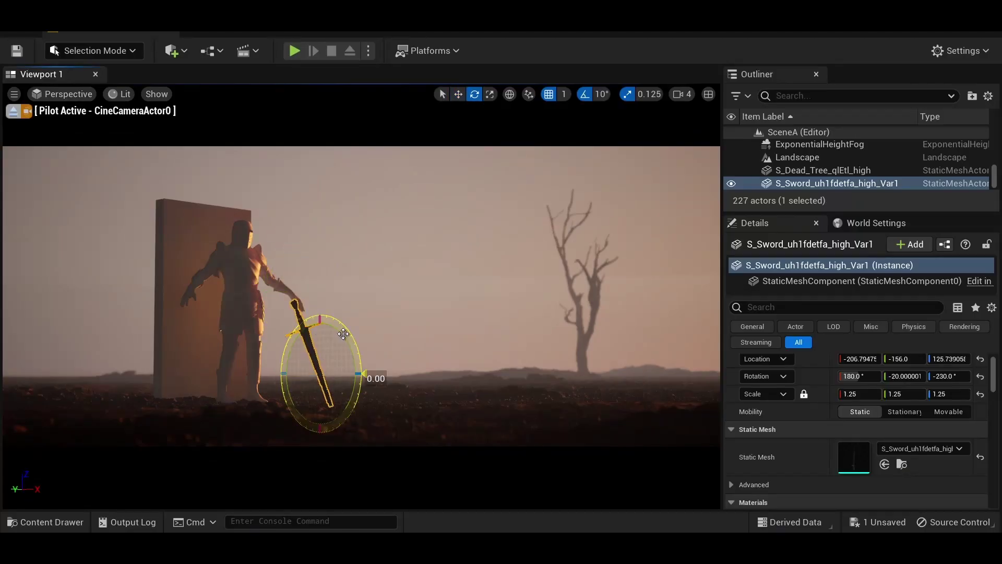
Duplicate the sword into a second and third copy side by side.
{"action": "left_click_drag", "start_coordinate": [71, 378], "coordinate": [139, 381], "text": "alt"}
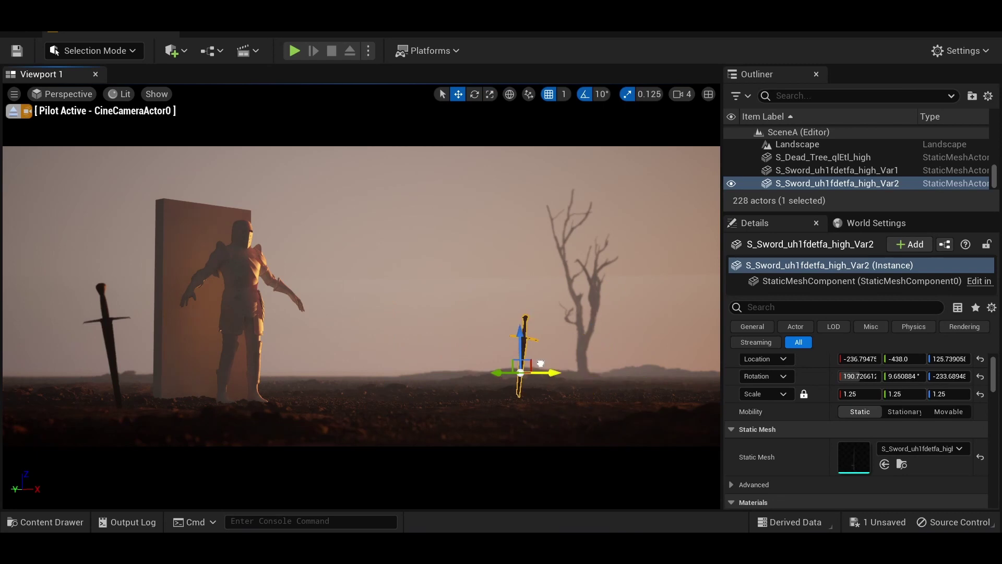
{"action": "left_click_drag", "start_coordinate": [540, 379], "coordinate": [514, 396], "text": "alt"}
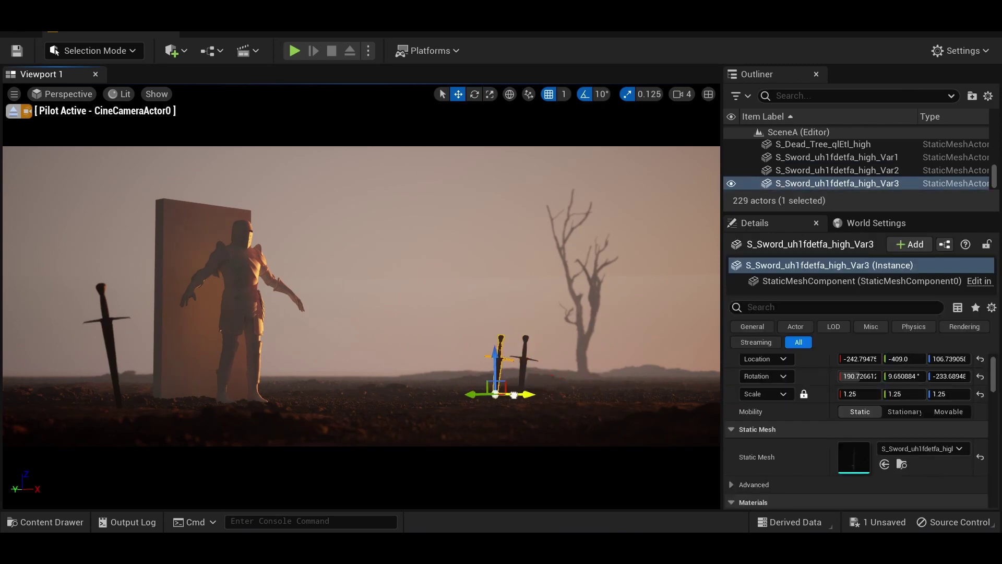
{"action": "key", "text": "w"}
{"action": "key", "text": "Escape"}
{"action": "left_click", "coordinate": [119, 369]}
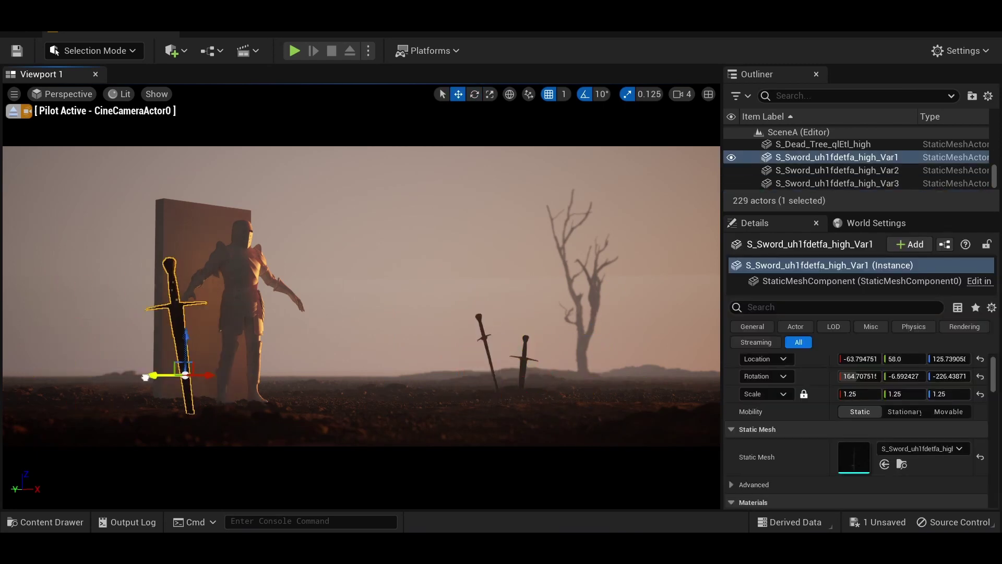
{"action": "key", "text": "Escape"}
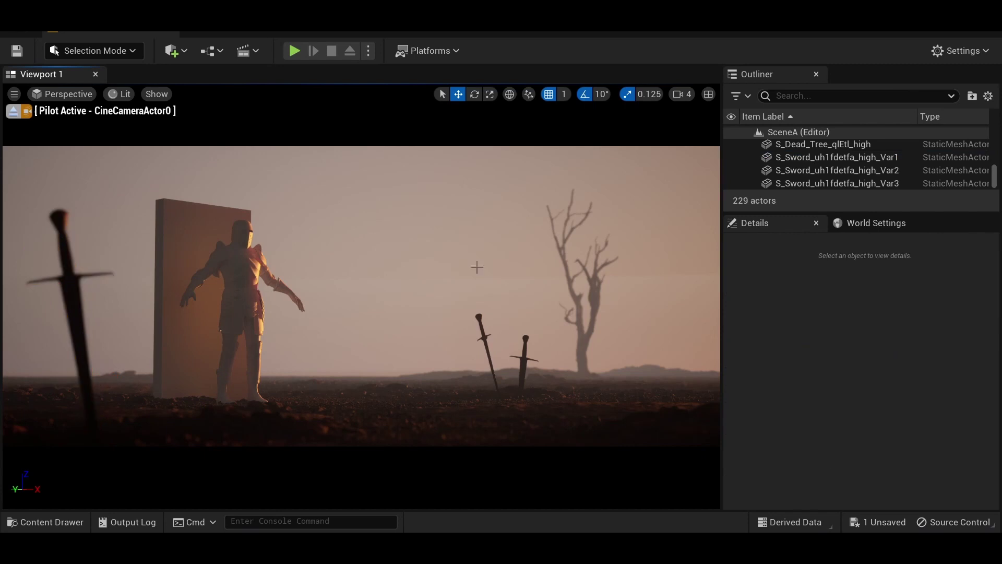
Duplicate the middle sword, slide the copy to the right and rotate it.
{"action": "left_click", "coordinate": [524, 362]}
{"action": "left_click_drag", "start_coordinate": [524, 361], "coordinate": [728, 406], "text": "alt"}
{"action": "left_click_drag", "start_coordinate": [461, 405], "coordinate": [601, 403], "text": "alt"}
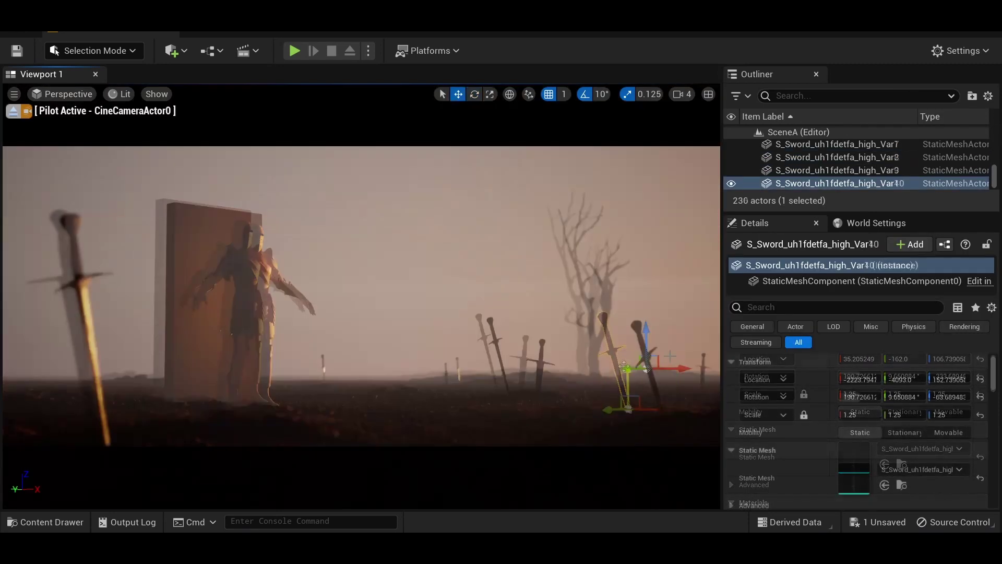
{"action": "key", "text": "e"}
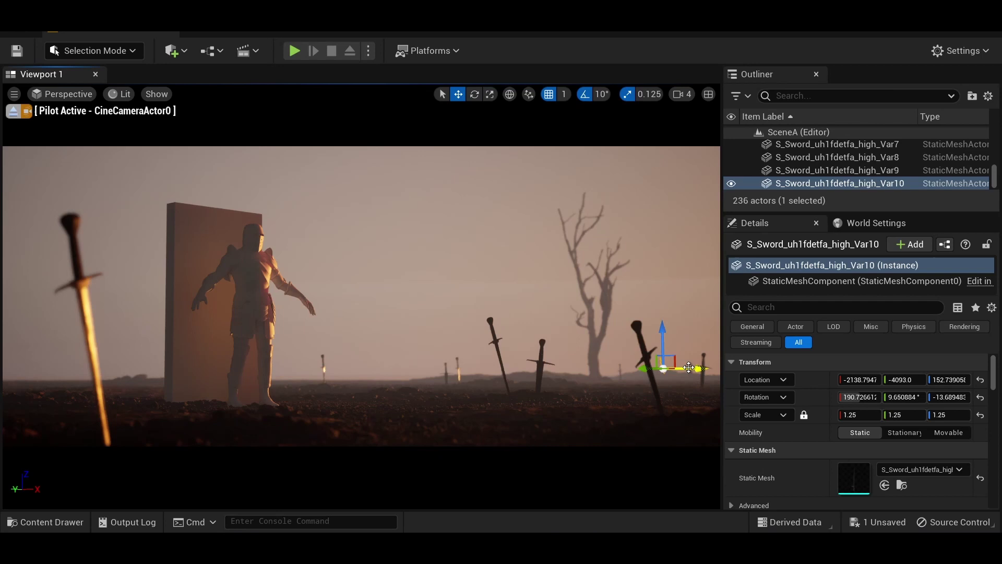
{"action": "left_click", "coordinate": [669, 386]}
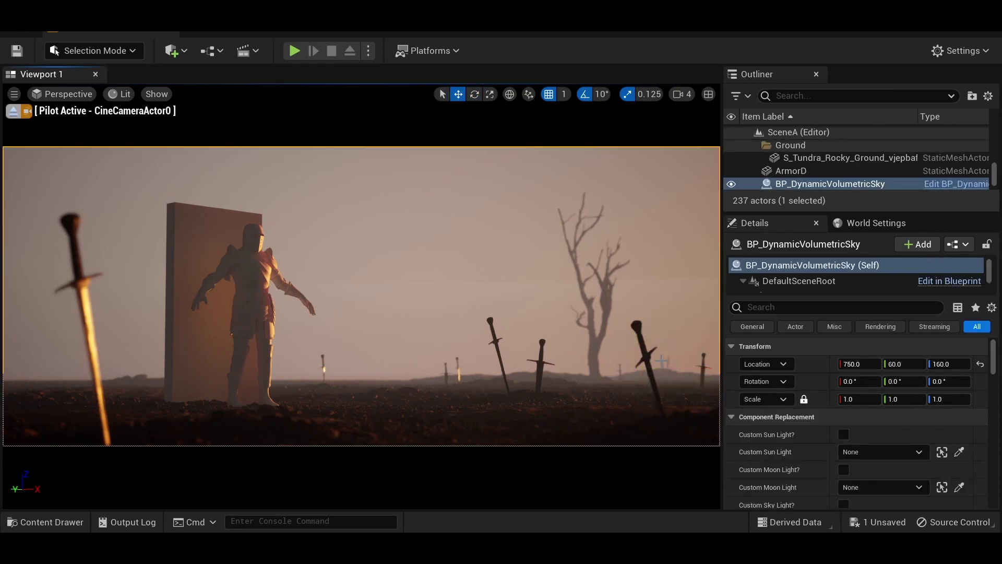
{"action": "left_click", "coordinate": [671, 438]}
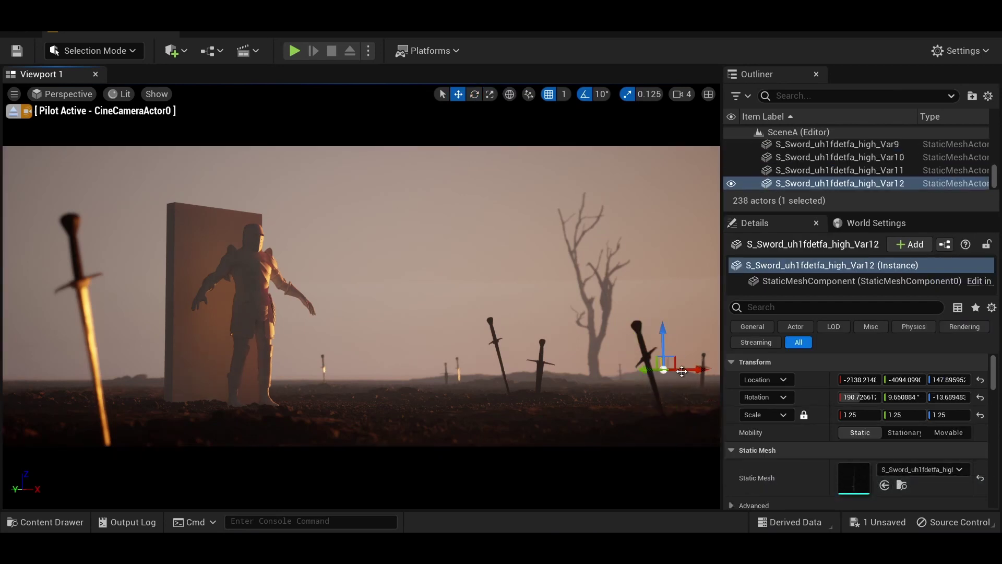
{"action": "key", "text": "Escape"}
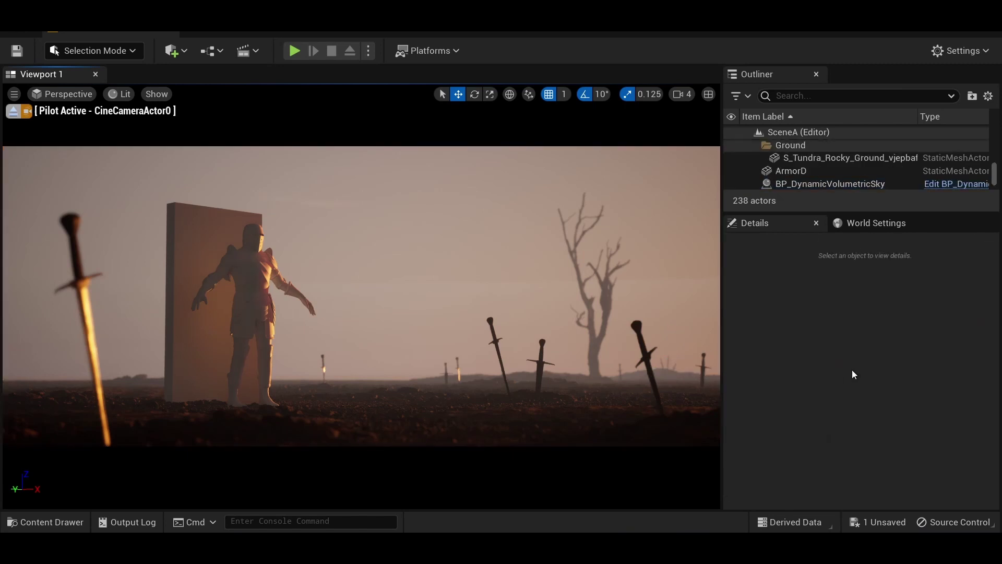
Save the level with Save Now on the autosave notification.
{"action": "left_click", "coordinate": [955, 494]}
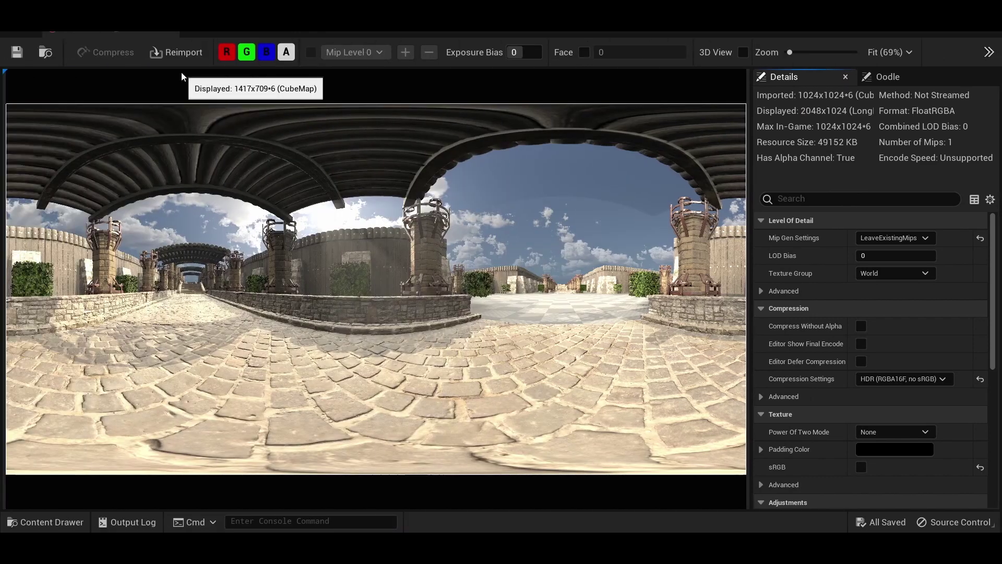
Reimport the castle panorama texture, put Quixel Bridge away, and open the Content Drawer.
{"action": "left_click", "coordinate": [176, 53]}
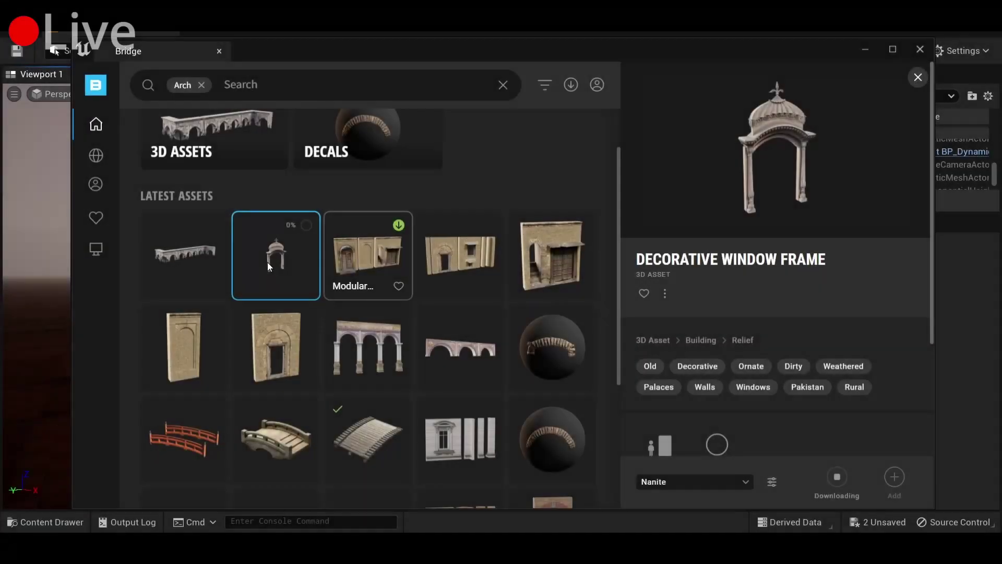
{"action": "left_click", "coordinate": [865, 49]}
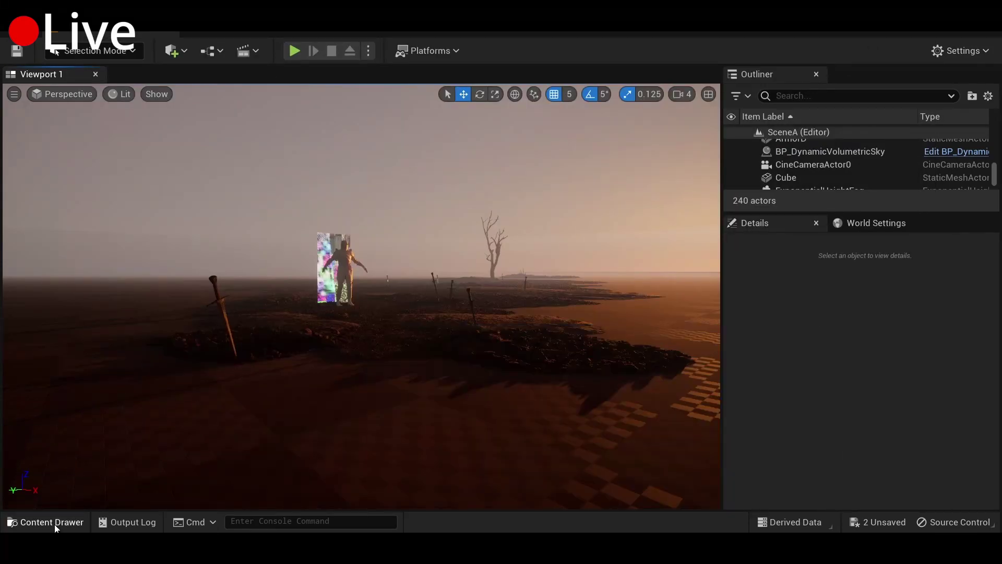
{"action": "left_click", "coordinate": [52, 522]}
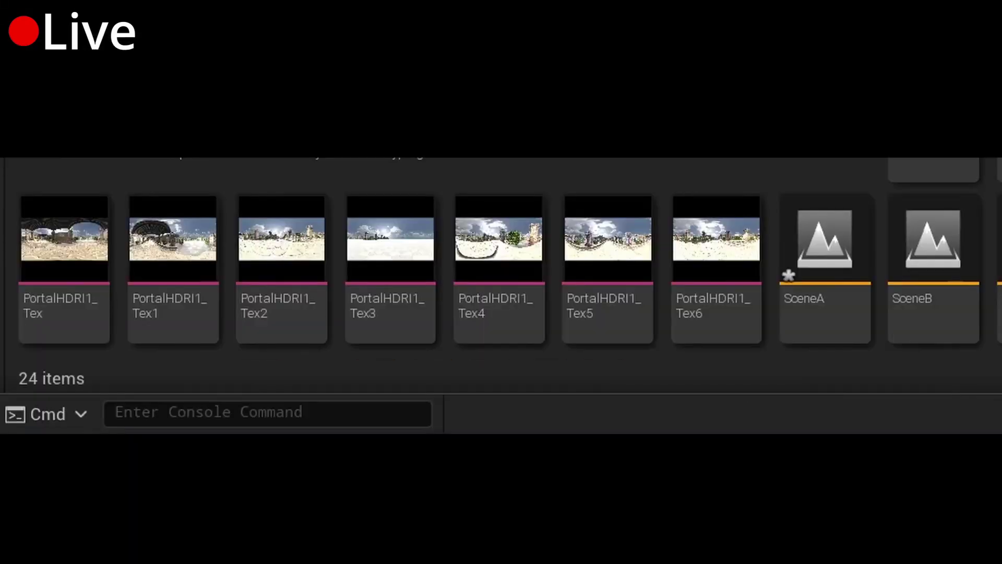
Place BP_DynamicVolumetricSky from DynamicVolumetricSky/Blueprints into SceneC.
{"action": "key", "text": "Left"}
{"action": "key", "text": "Left"}
{"action": "key", "text": "Left"}
{"action": "key", "text": "Left"}
{"action": "key", "text": "Left"}
{"action": "key", "text": "Left"}
{"action": "key", "text": "Left"}
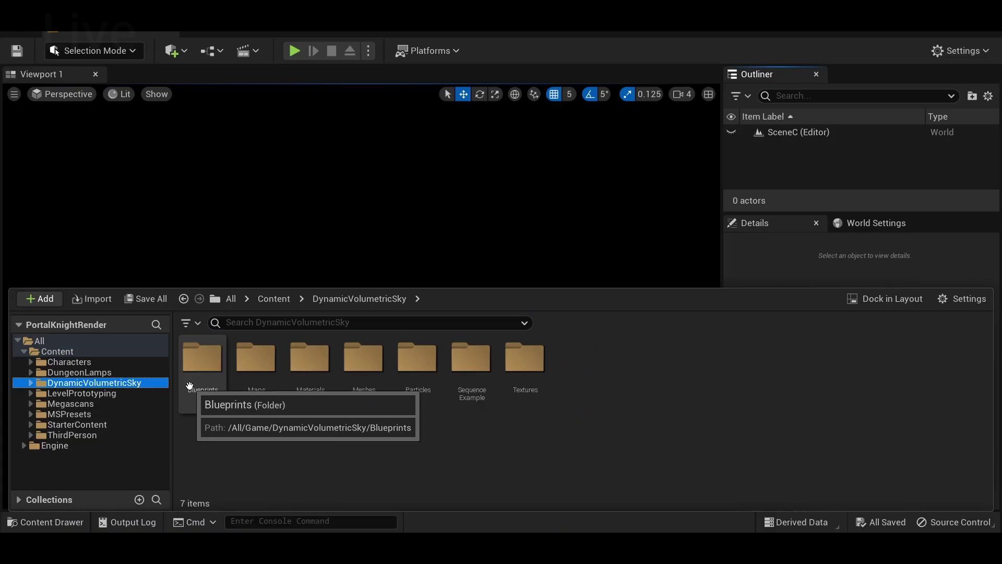
{"action": "double_click", "coordinate": [202, 359]}
{"action": "left_click_drag", "start_coordinate": [363, 358], "coordinate": [373, 338]}
Filter the sky's Details by 'cloud' and check the Cloud Fly Option choices.
{"action": "left_click", "coordinate": [770, 308]}
{"action": "type", "text": "cl"}
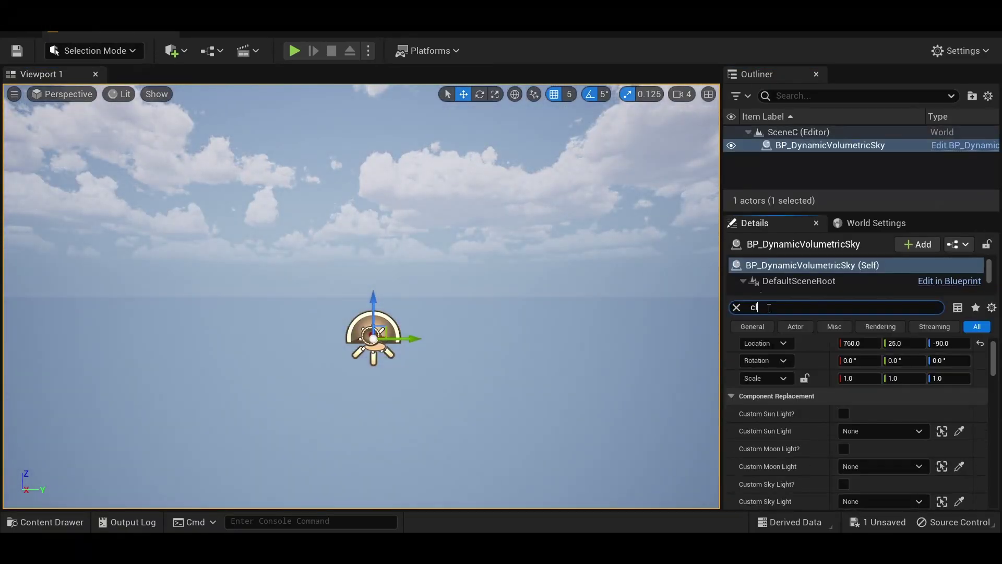
{"action": "type", "text": "oud"}
{"action": "left_click", "coordinate": [886, 396]}
{"action": "left_click_drag", "start_coordinate": [542, 300], "coordinate": [536, 292]}
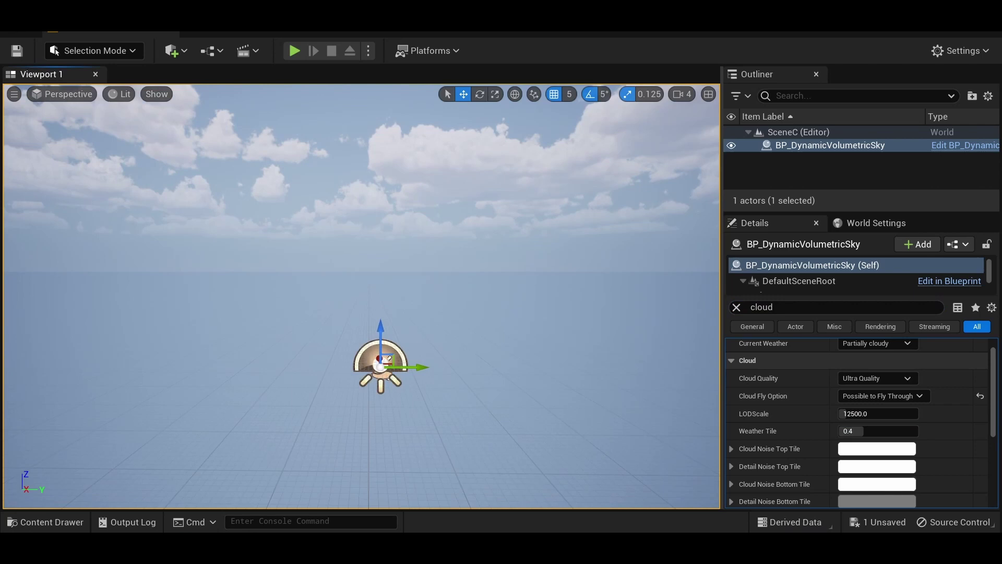
{"action": "scroll", "coordinate": [801, 454], "scroll_direction": "down", "scroll_amount": 10}
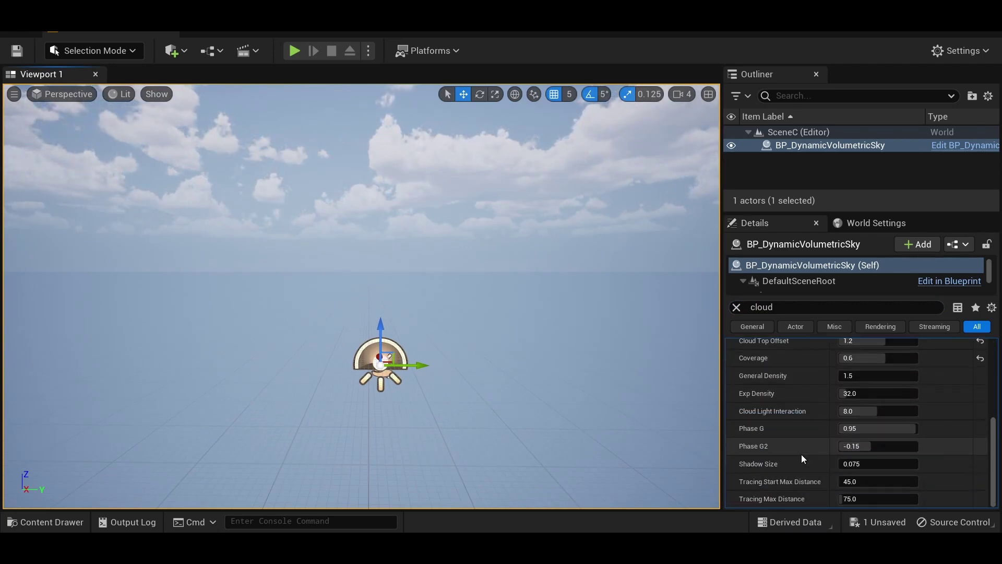
{"action": "scroll", "coordinate": [778, 458], "scroll_direction": "up", "scroll_amount": 10}
{"action": "left_click", "coordinate": [737, 308]}
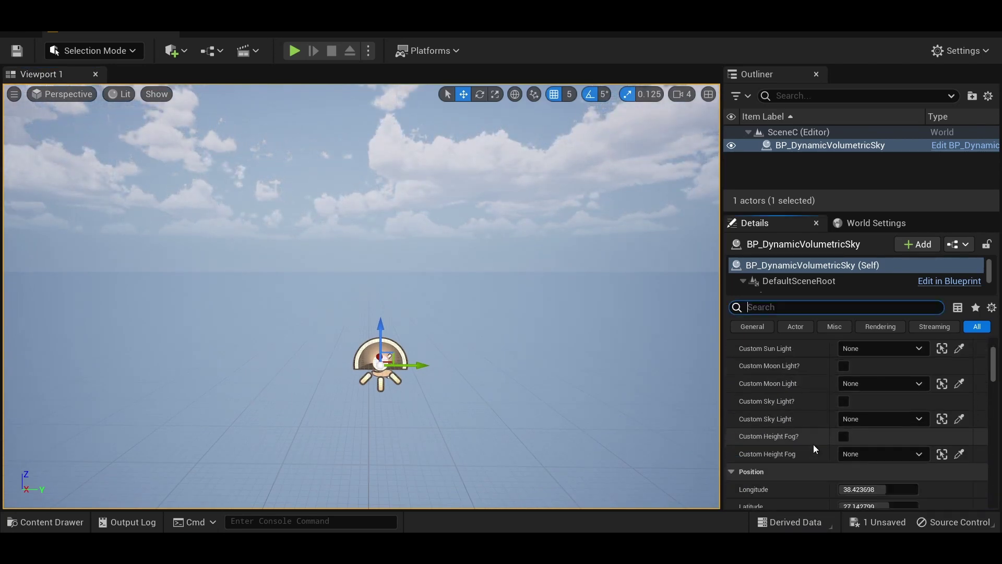
Set the sky's Time Speed to 0 and fly the view up into the clouds.
{"action": "scroll", "coordinate": [814, 444], "scroll_direction": "down", "scroll_amount": 3}
{"action": "scroll", "coordinate": [818, 442], "scroll_direction": "down", "scroll_amount": 5}
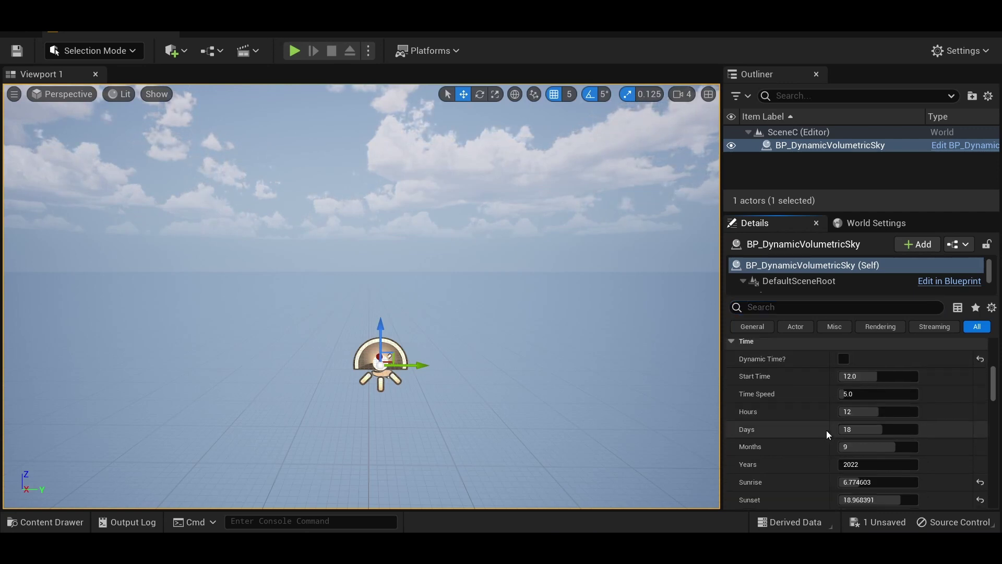
{"action": "left_click_drag", "start_coordinate": [856, 372], "coordinate": [836, 373]}
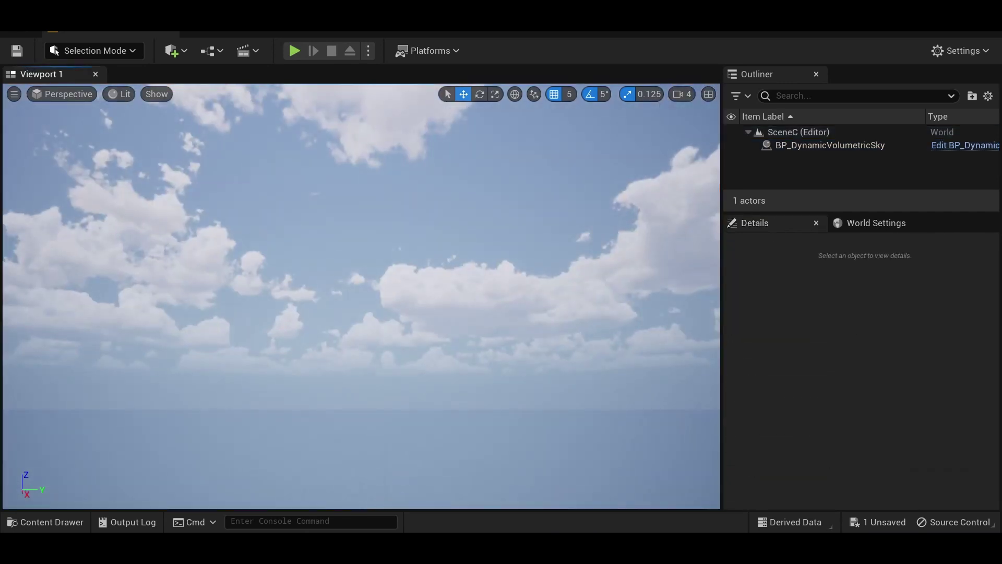
{"action": "scroll", "coordinate": [356, 241], "scroll_direction": "up", "scroll_amount": 4}
{"action": "right_click_drag", "start_coordinate": [356, 241], "coordinate": [355, 241]}
Place a Scene Capture Cube among the clouds from the Quick Add menu.
{"action": "left_click", "coordinate": [172, 51]}
{"action": "mouse_move", "coordinate": [242, 218]}
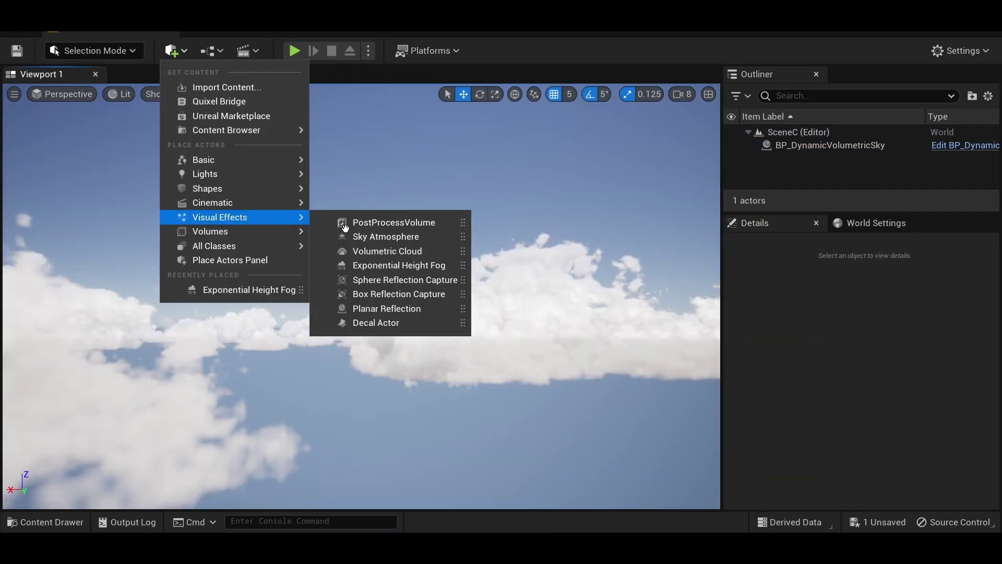
{"action": "mouse_move", "coordinate": [214, 246]}
{"action": "scroll", "coordinate": [414, 405], "scroll_direction": "down", "scroll_amount": 5}
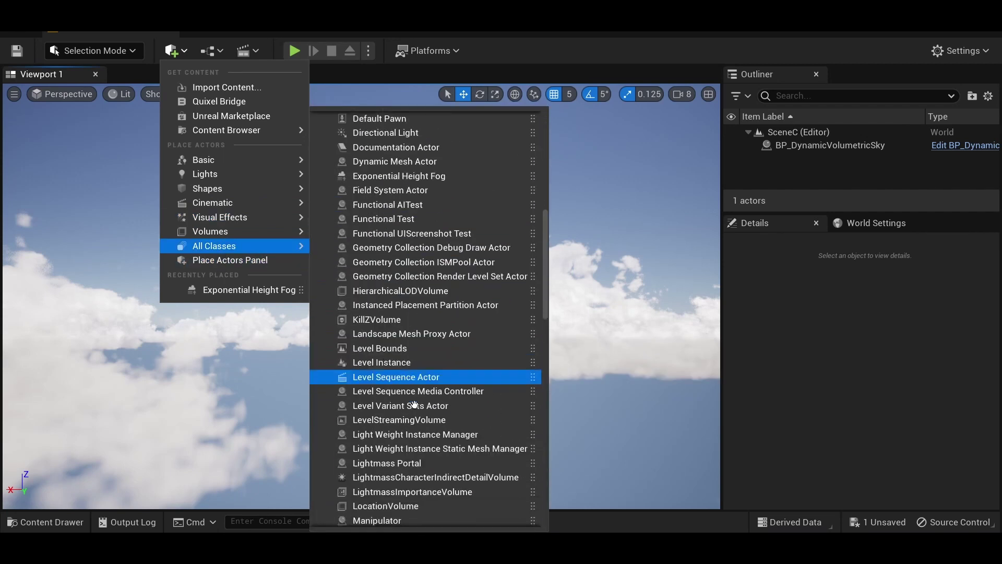
{"action": "scroll", "coordinate": [414, 405], "scroll_direction": "down", "scroll_amount": 15}
{"action": "left_click_drag", "start_coordinate": [413, 398], "coordinate": [376, 380]}
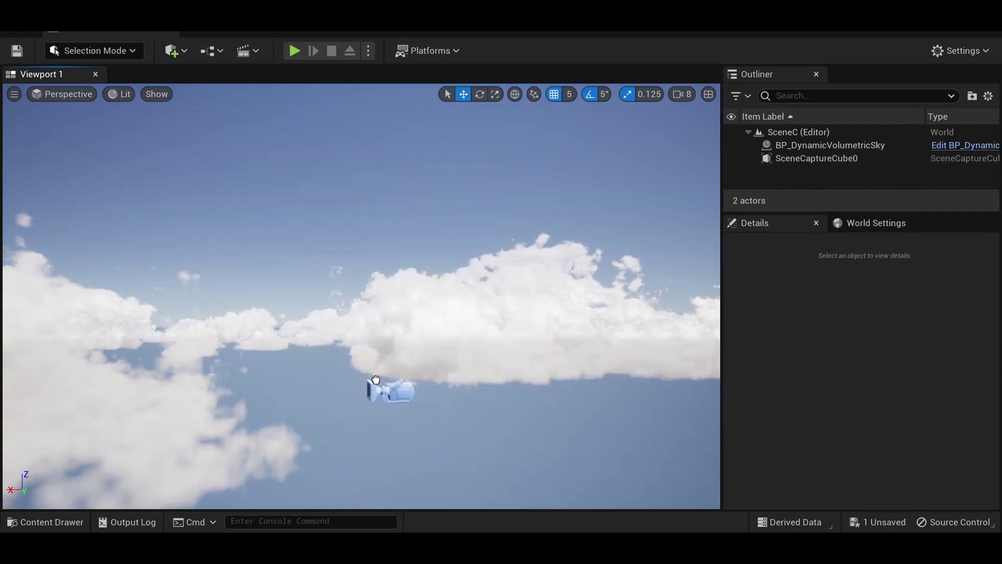
Set the scene capture cube's Texture Target to PortalHDRI1.
{"action": "left_click", "coordinate": [890, 408]}
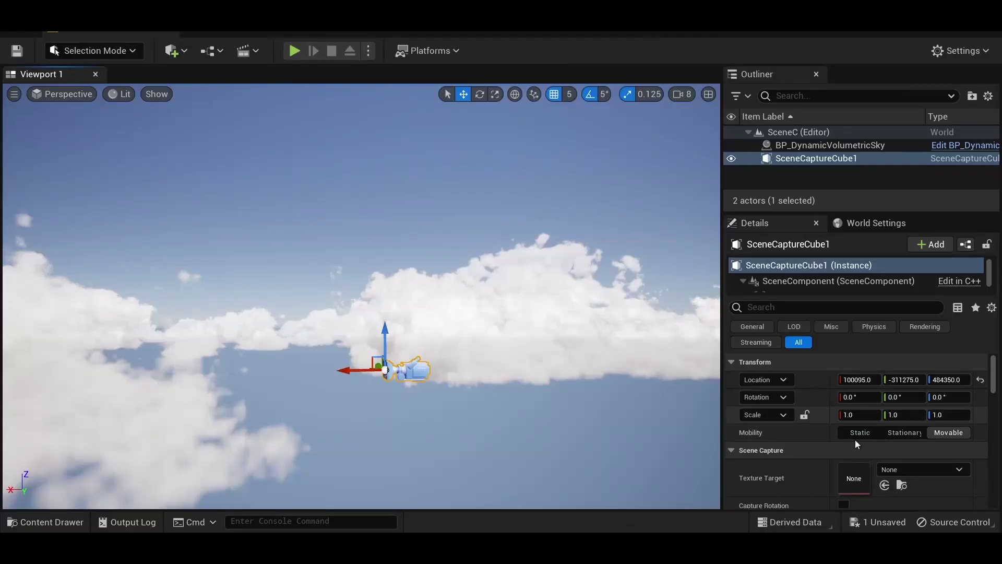
{"action": "scroll", "coordinate": [855, 439], "scroll_direction": "down", "scroll_amount": 2}
{"action": "left_click", "coordinate": [888, 429]}
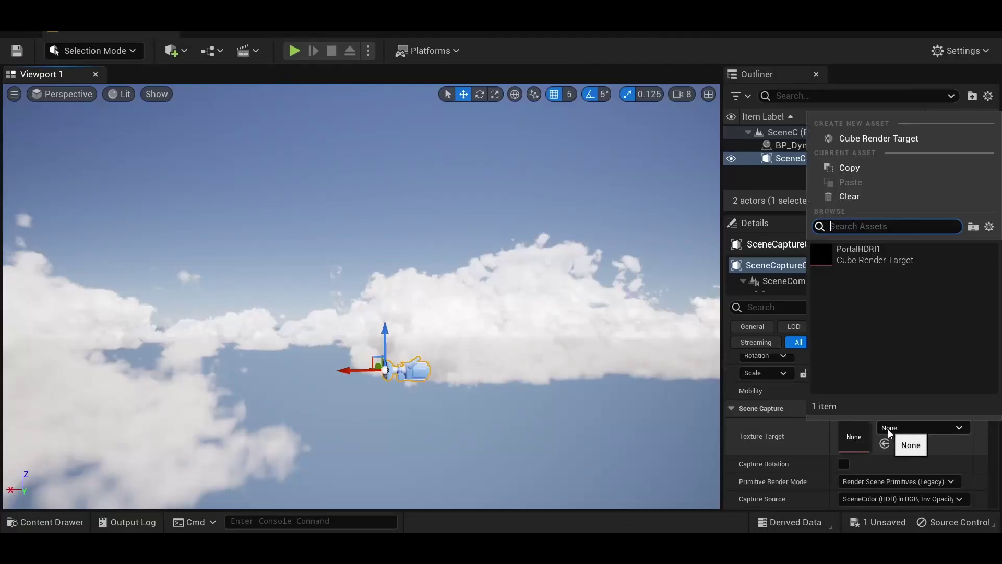
{"action": "left_click", "coordinate": [863, 253]}
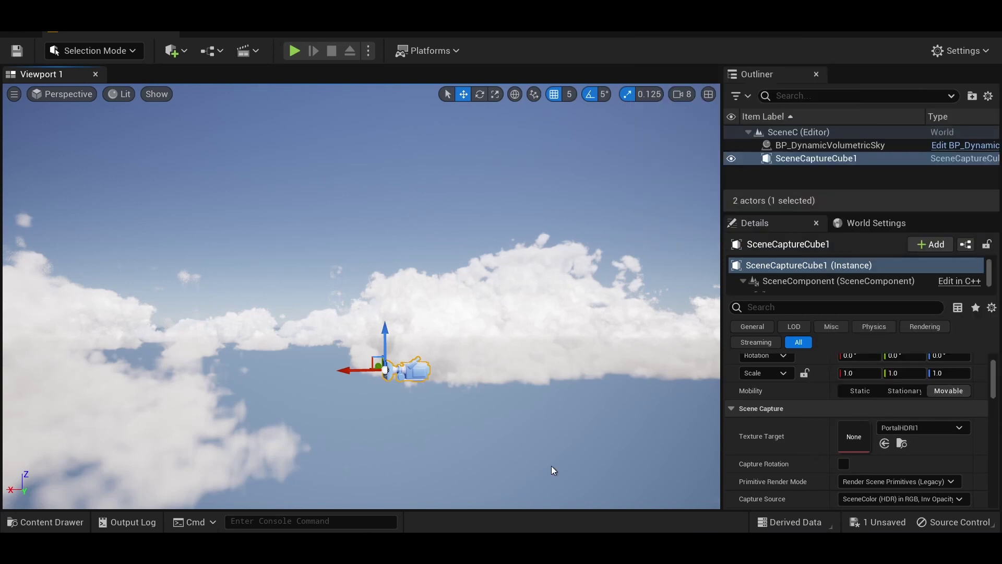
{"action": "left_click", "coordinate": [51, 523]}
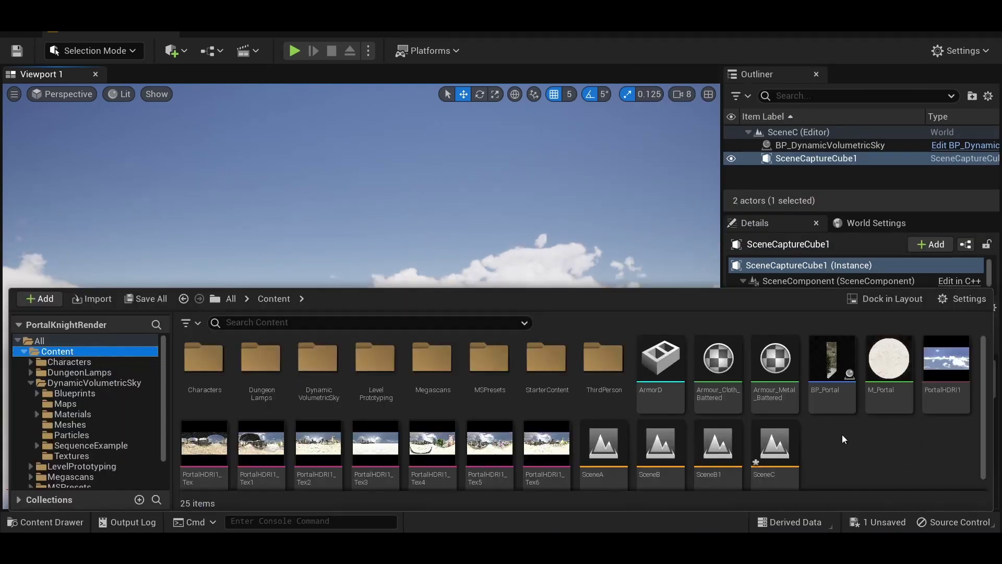
Set PortalHDRI1's Size X to 2048, bake it into a static texture, and wire M_Portal's RGB output.
{"action": "double_click", "coordinate": [945, 372]}
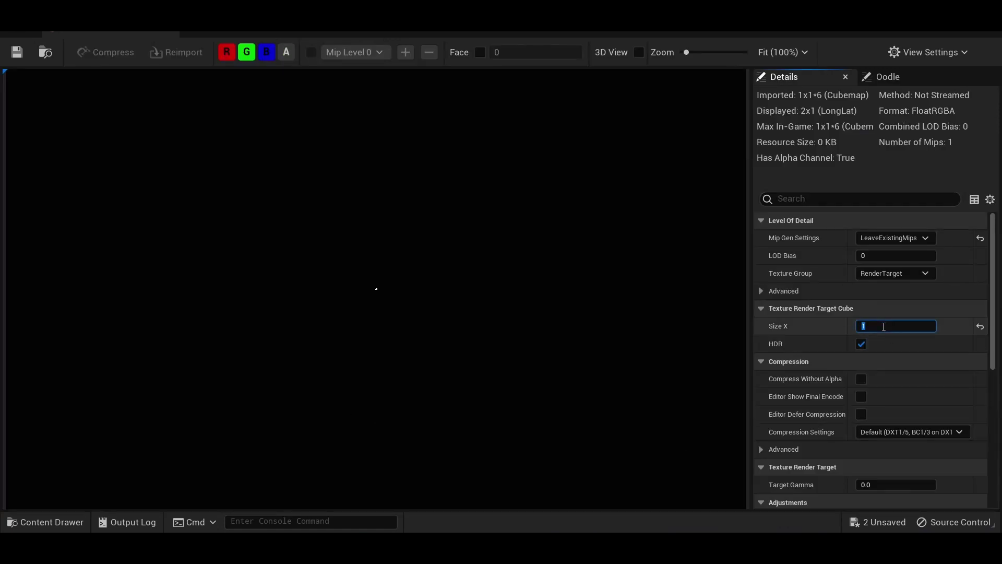
{"action": "key", "text": "Return"}
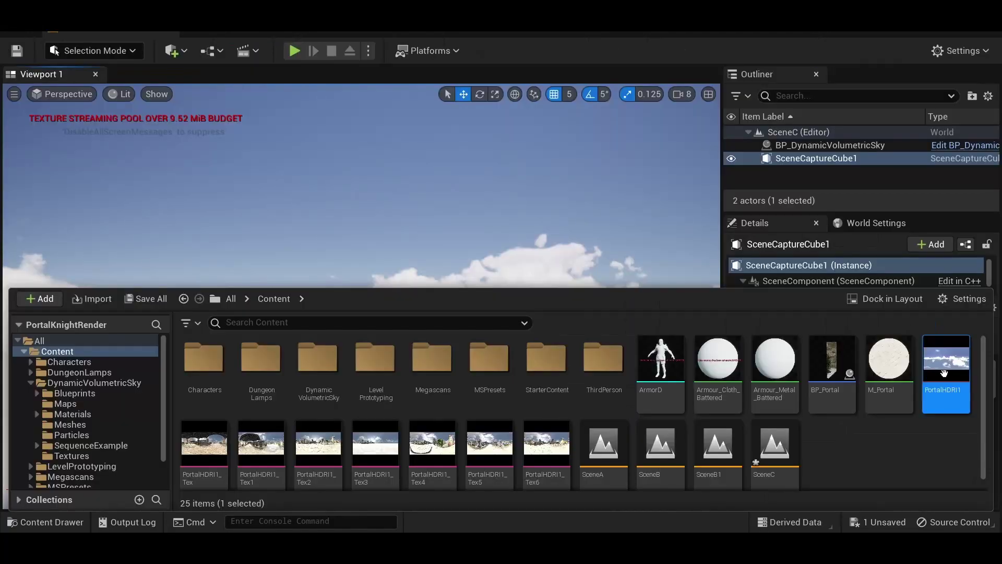
{"action": "right_click", "coordinate": [946, 376]}
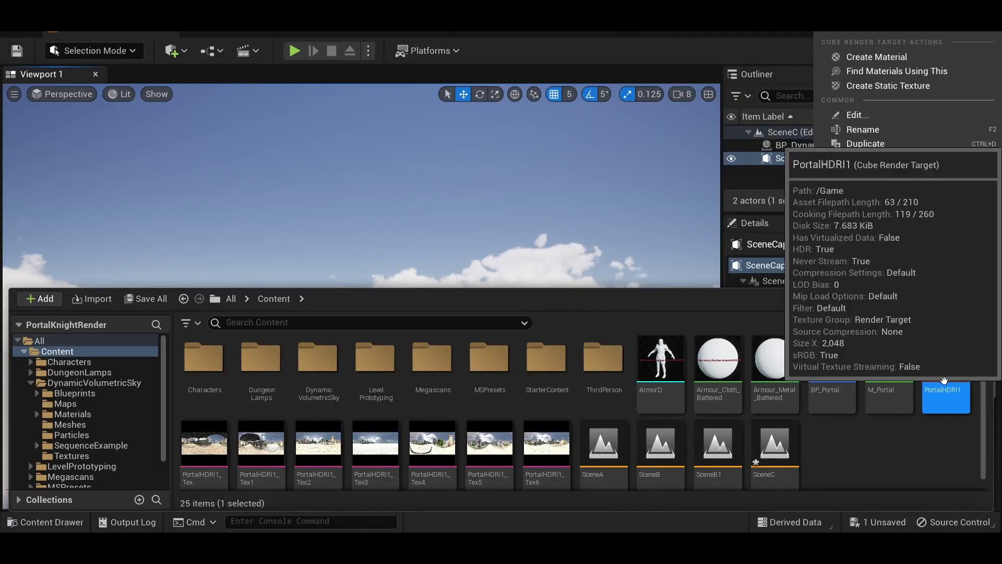
{"action": "left_click", "coordinate": [889, 86]}
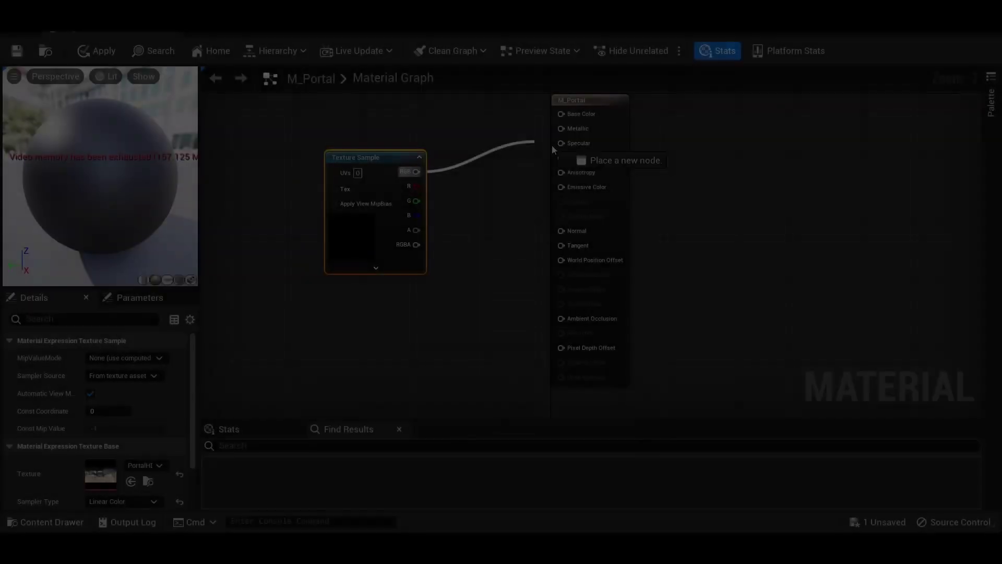
{"action": "left_click_drag", "start_coordinate": [552, 148], "coordinate": [517, 225]}
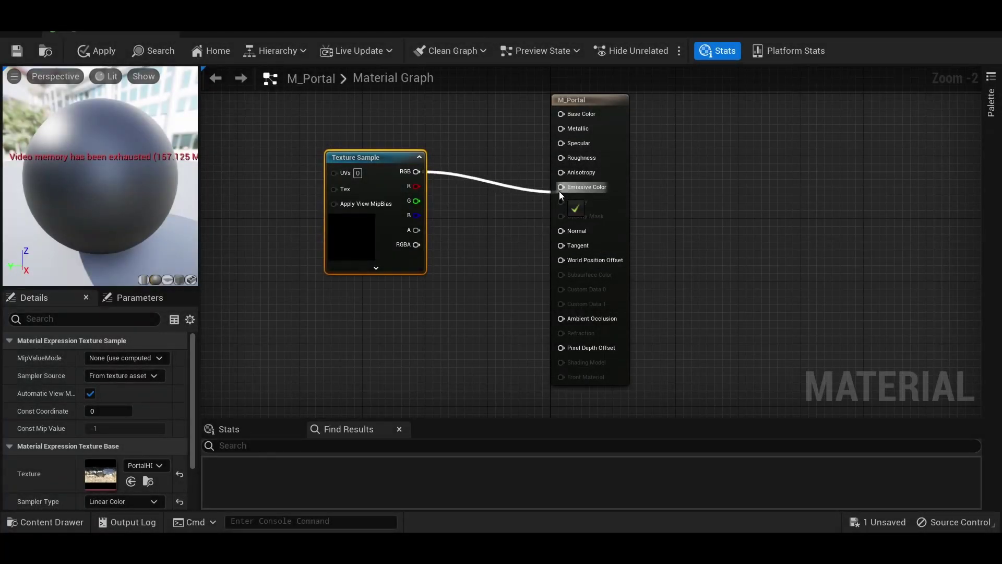
Feed the texture colour into Emissive Color and set M_Portal's Shading Model to Unlit.
{"action": "left_click_drag", "start_coordinate": [559, 191], "coordinate": [559, 192]}
{"action": "left_click", "coordinate": [548, 200]}
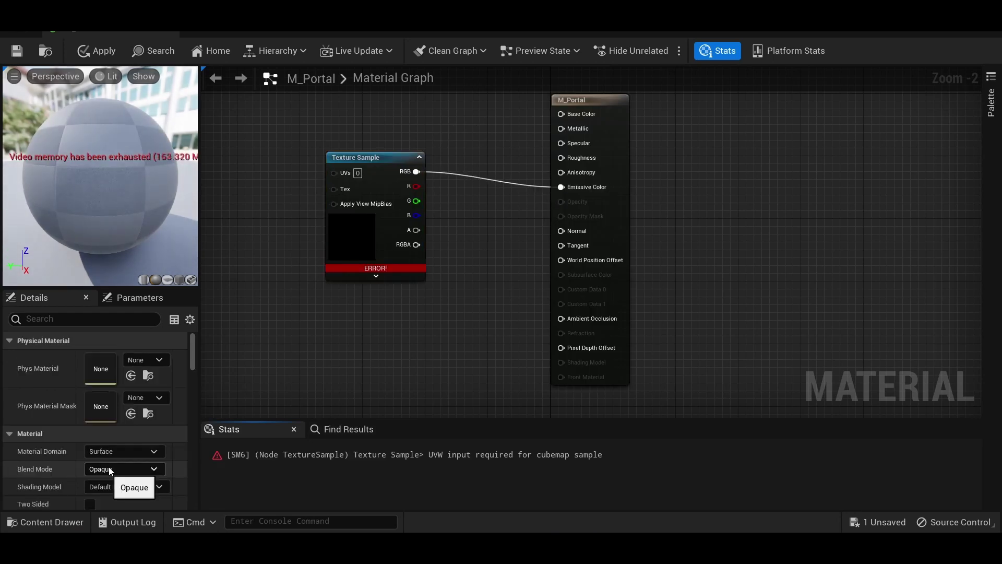
{"action": "left_click", "coordinate": [123, 489]}
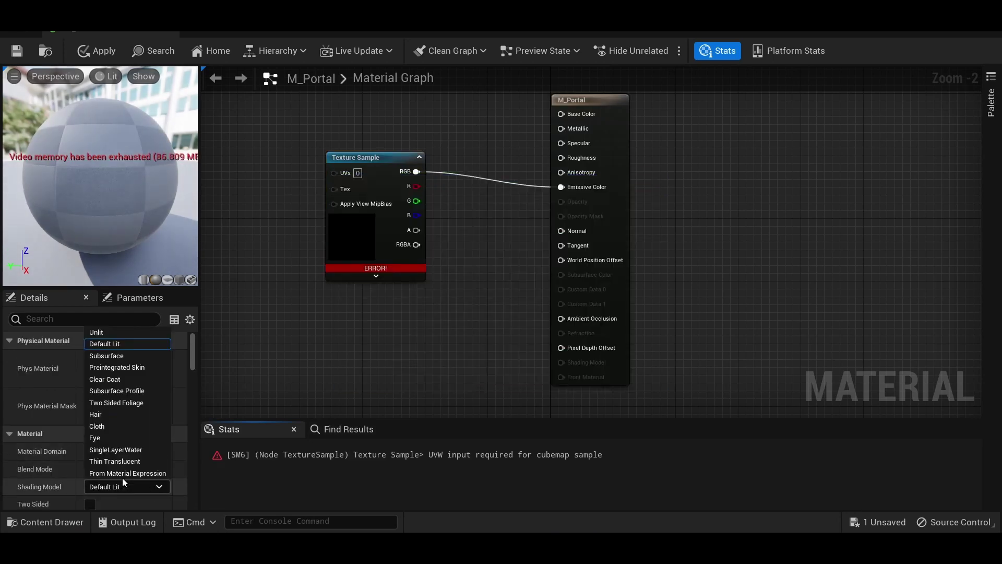
{"action": "left_click", "coordinate": [112, 332]}
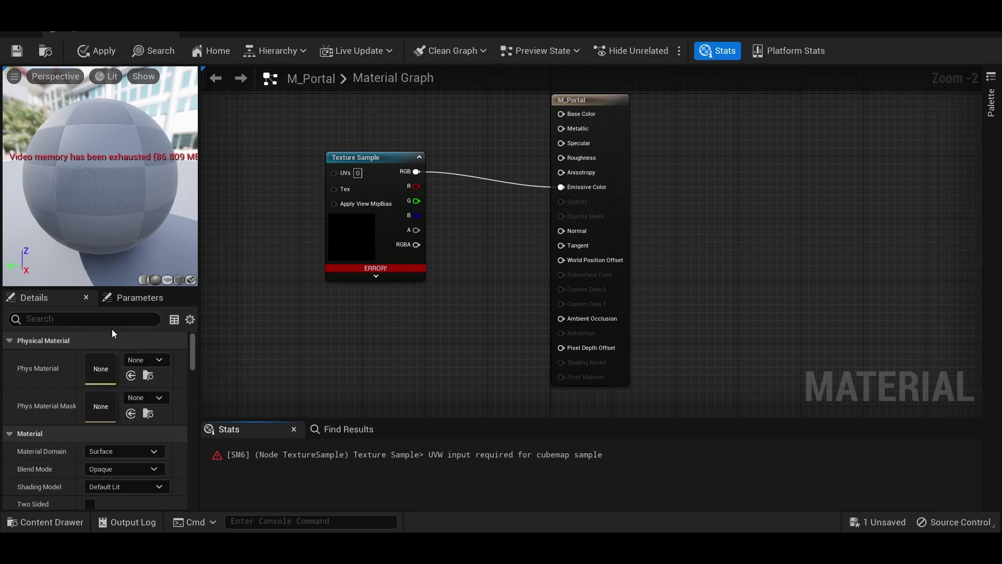
Add a scalar parameter named Param and a ReflectionVectorWS node to the graph.
{"action": "right_click_drag", "start_coordinate": [303, 365], "coordinate": [503, 374]}
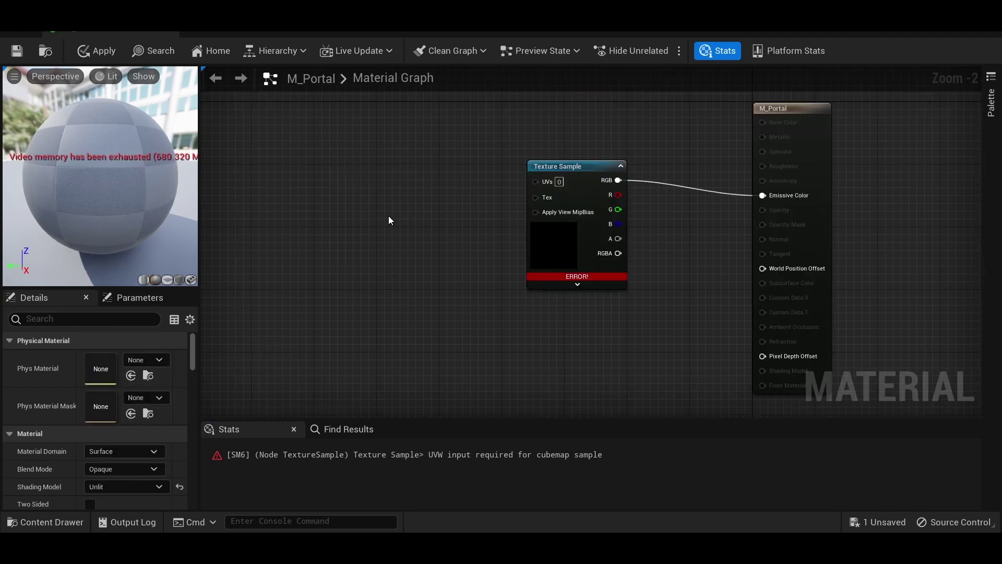
{"action": "right_click", "coordinate": [389, 215]}
{"action": "type", "text": "scalar"}
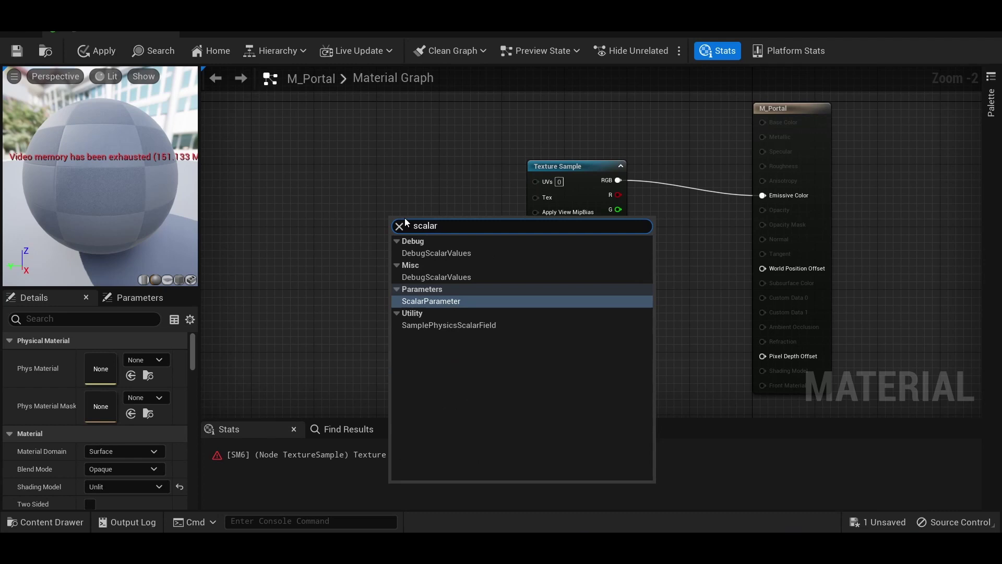
{"action": "left_click", "coordinate": [440, 302]}
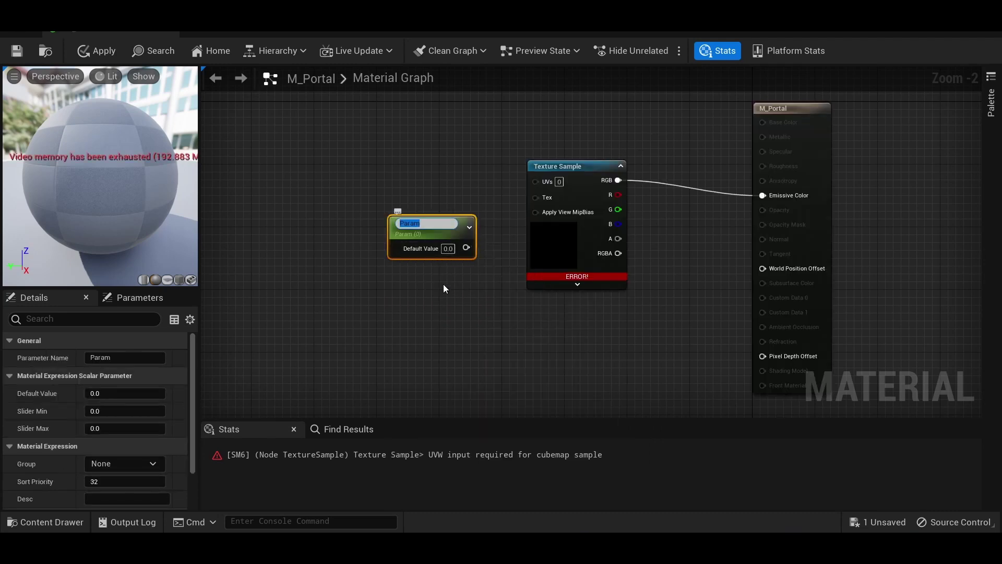
{"action": "left_click", "coordinate": [443, 284]}
{"action": "left_click_drag", "start_coordinate": [434, 232], "coordinate": [273, 221]}
{"action": "right_click", "coordinate": [344, 211]}
{"action": "type", "text": "reflection"}
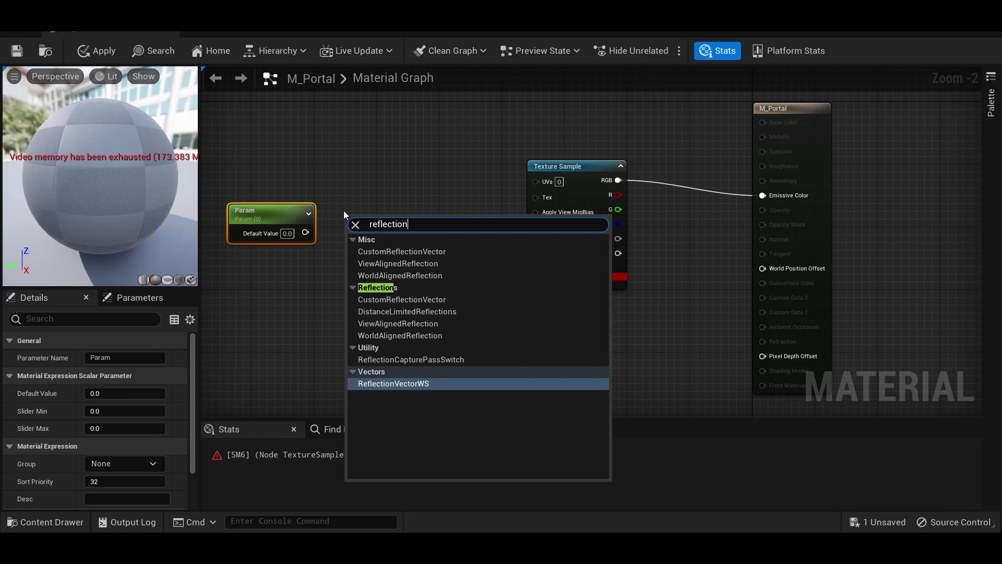
{"action": "type", "text": "vector"}
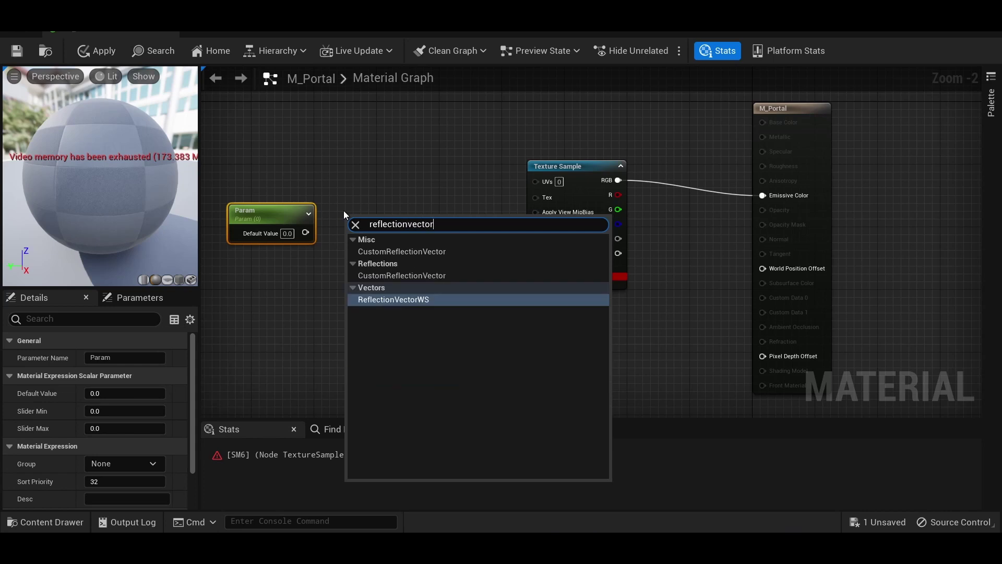
{"action": "left_click", "coordinate": [397, 299]}
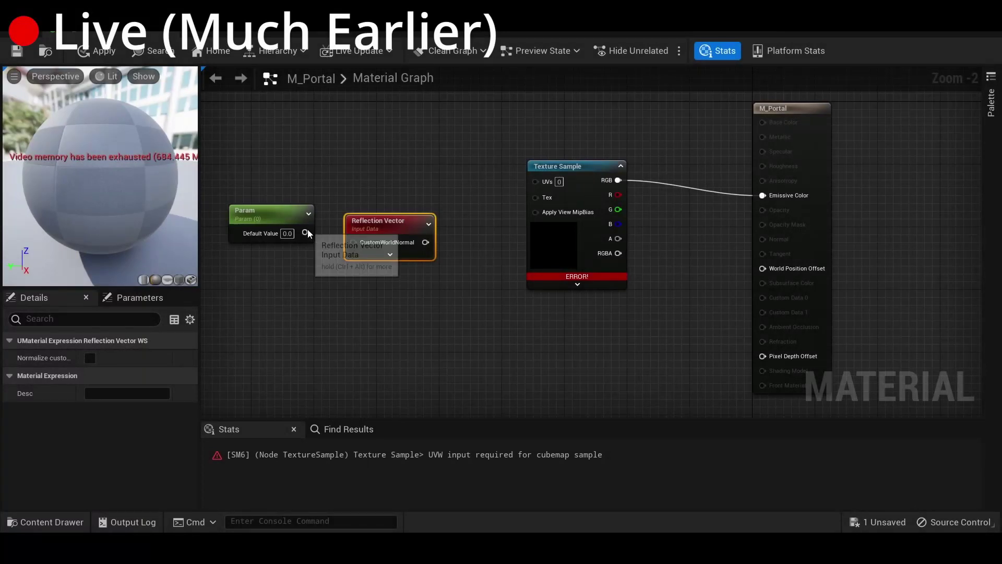
Wire Param into CustomWorldNormal and the reflection vector into the Texture Sample UVs, then return to the level.
{"action": "left_click_drag", "start_coordinate": [306, 233], "coordinate": [354, 247]}
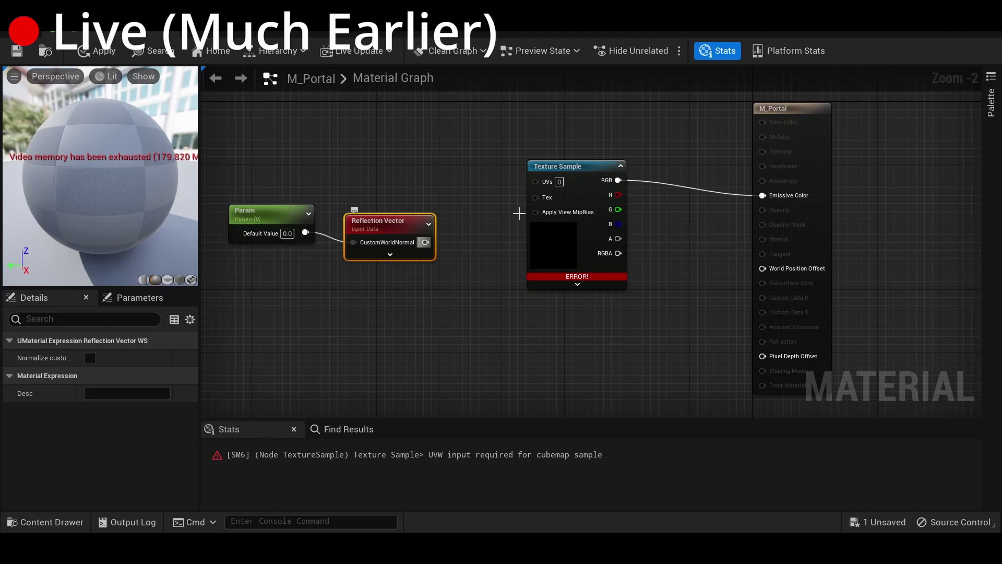
{"action": "left_click_drag", "start_coordinate": [529, 192], "coordinate": [536, 182]}
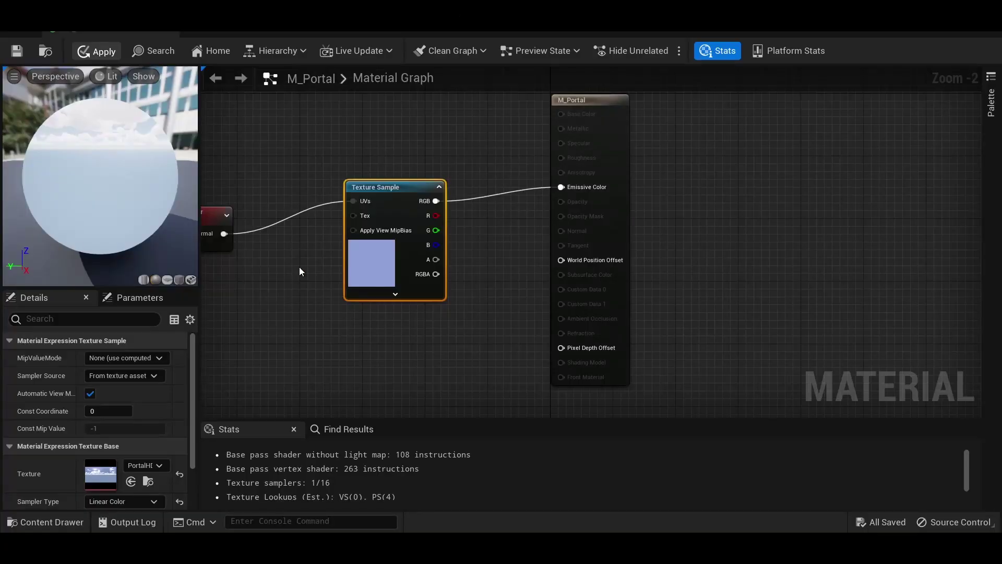
{"action": "left_click", "coordinate": [169, 31]}
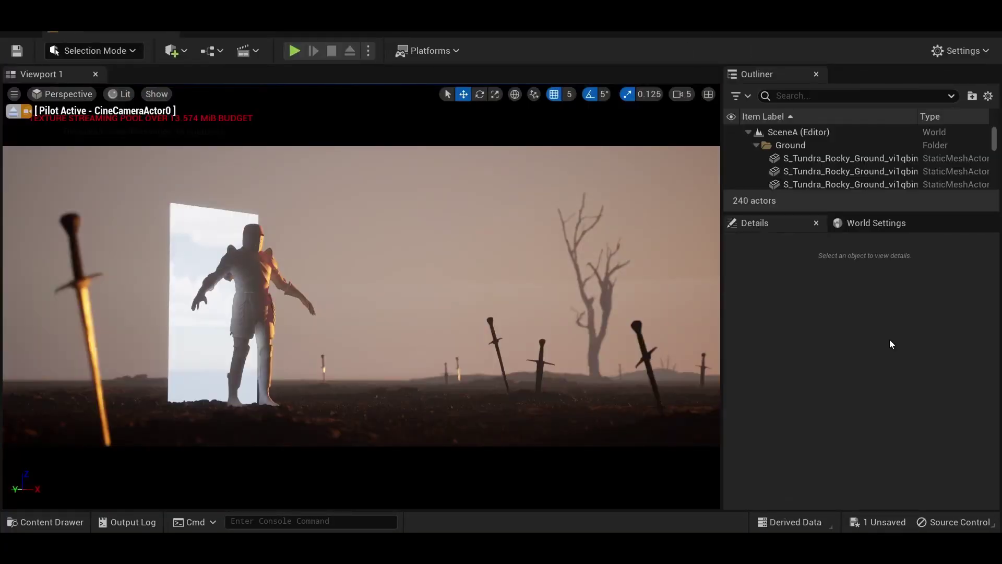
Place the S_Decorative_Window_Frame arch in the wasteland beside the knight and rotate it.
{"action": "key", "text": "ctrl+space"}
{"action": "left_click_drag", "start_coordinate": [255, 369], "coordinate": [385, 410]}
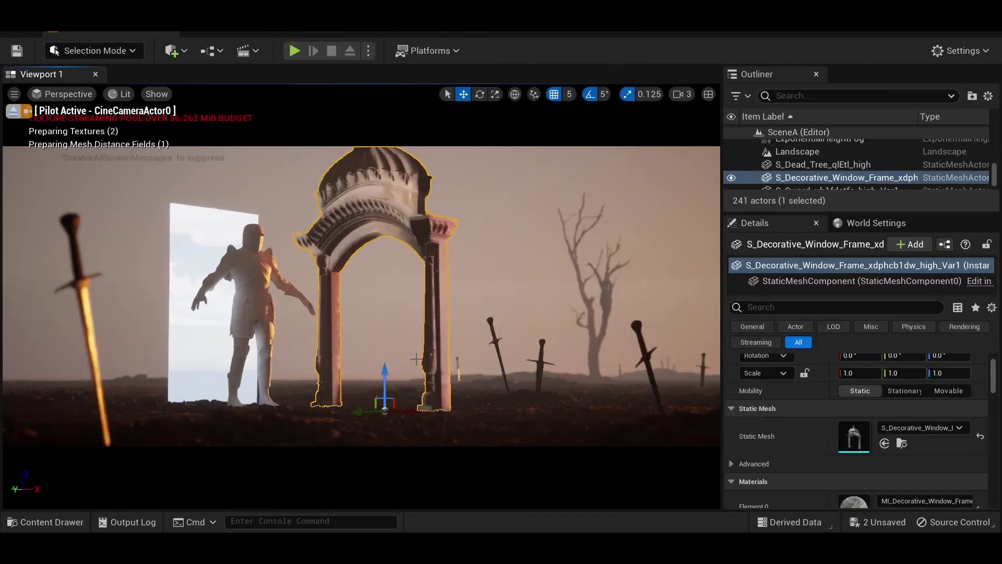
{"action": "key", "text": "e"}
{"action": "right_click_drag", "start_coordinate": [417, 359], "coordinate": [522, 440]}
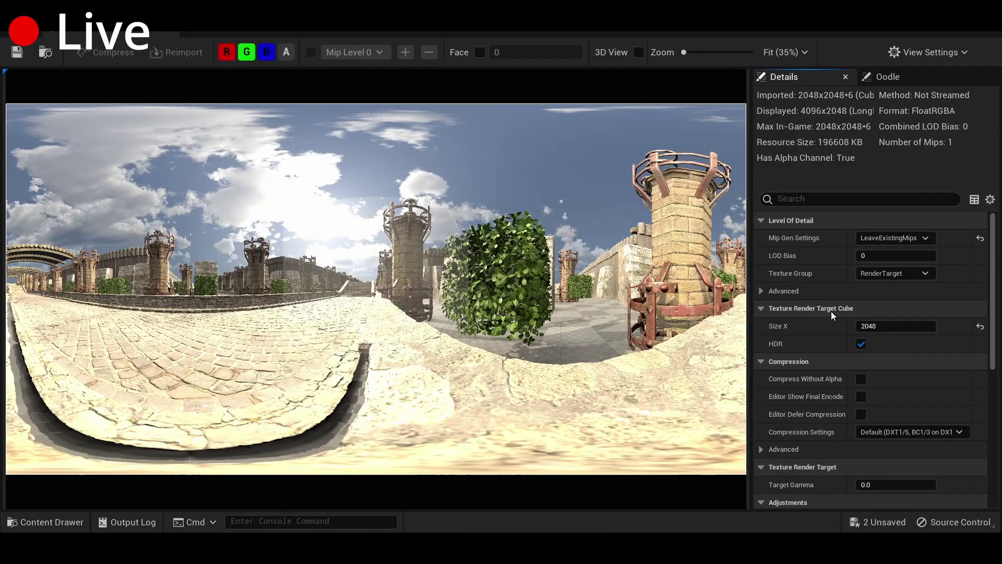
Open a different level asset from the project content, discarding unsaved changes.
{"action": "key", "text": "ctrl+space"}
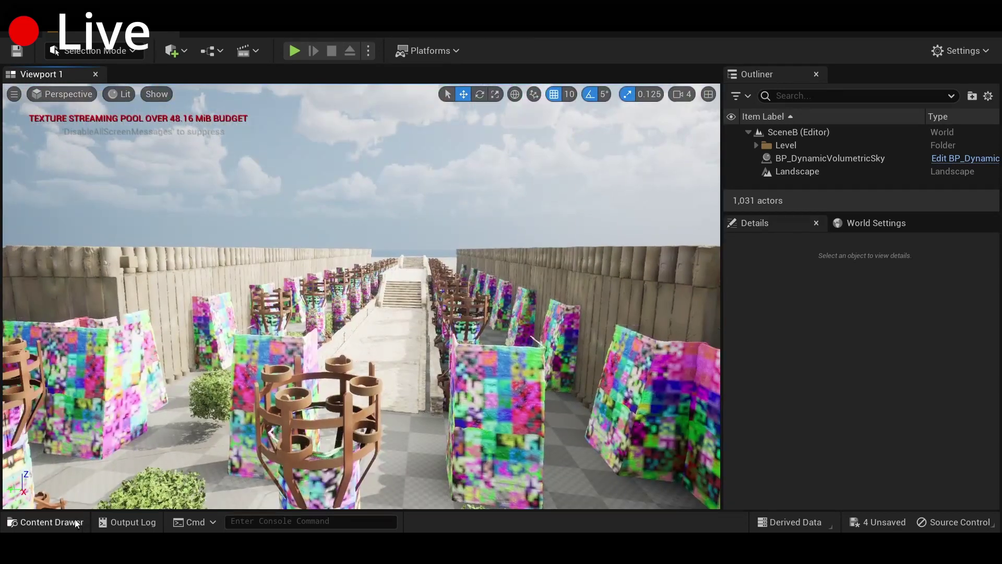
{"action": "left_click", "coordinate": [76, 523]}
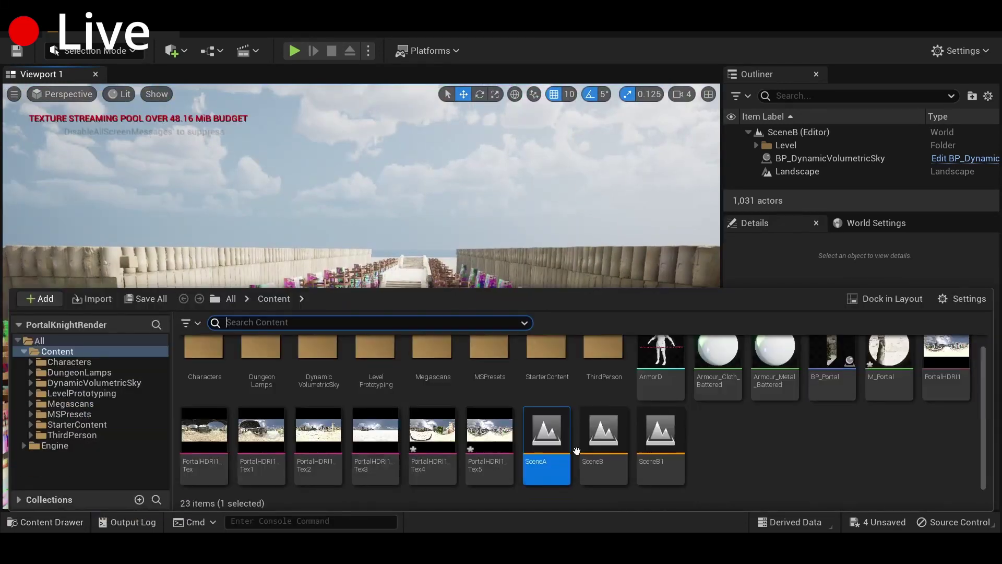
{"action": "double_click", "coordinate": [547, 462]}
{"action": "left_click", "coordinate": [595, 421]}
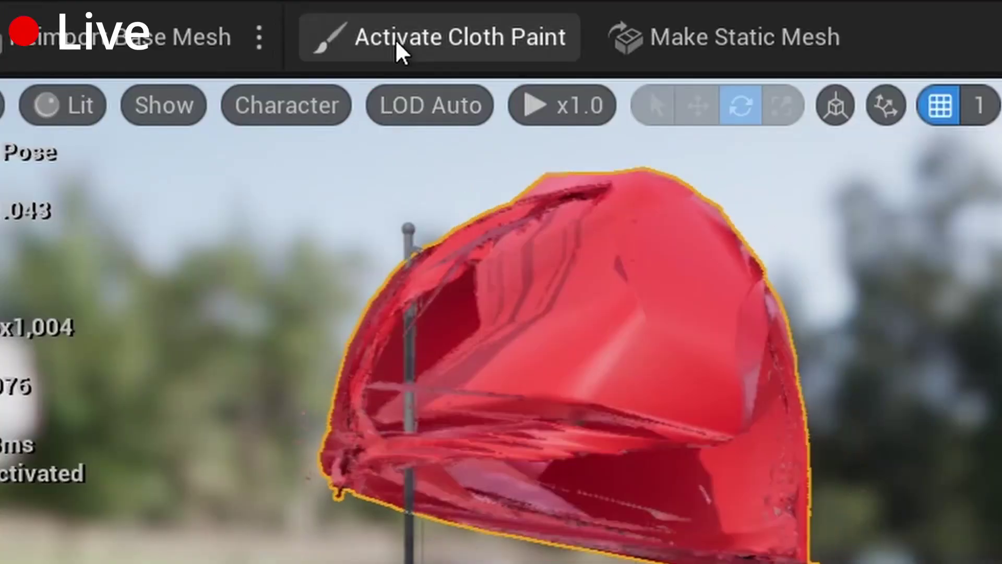
Activate cloth weight painting on the flag and orbit around the simulating flag.
{"action": "left_click", "coordinate": [447, 54]}
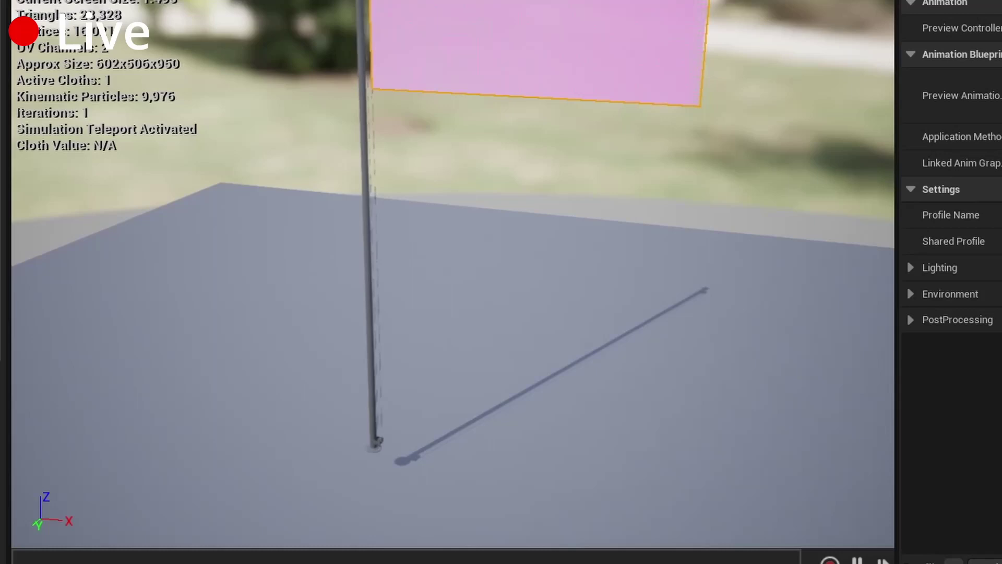
{"action": "scroll", "coordinate": [756, 365], "scroll_direction": "up", "scroll_amount": 5}
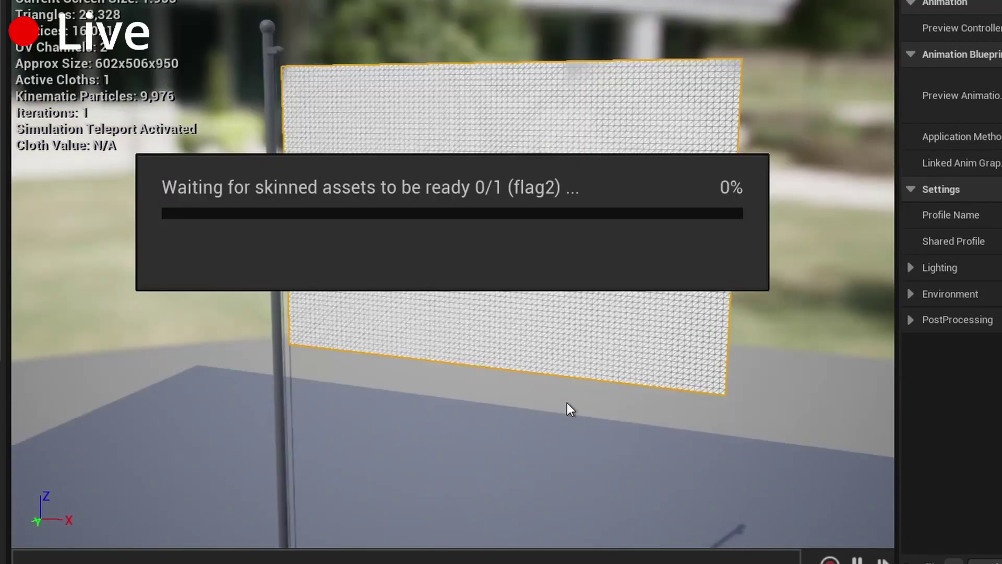
{"action": "scroll", "coordinate": [517, 403], "scroll_direction": "down", "scroll_amount": 5}
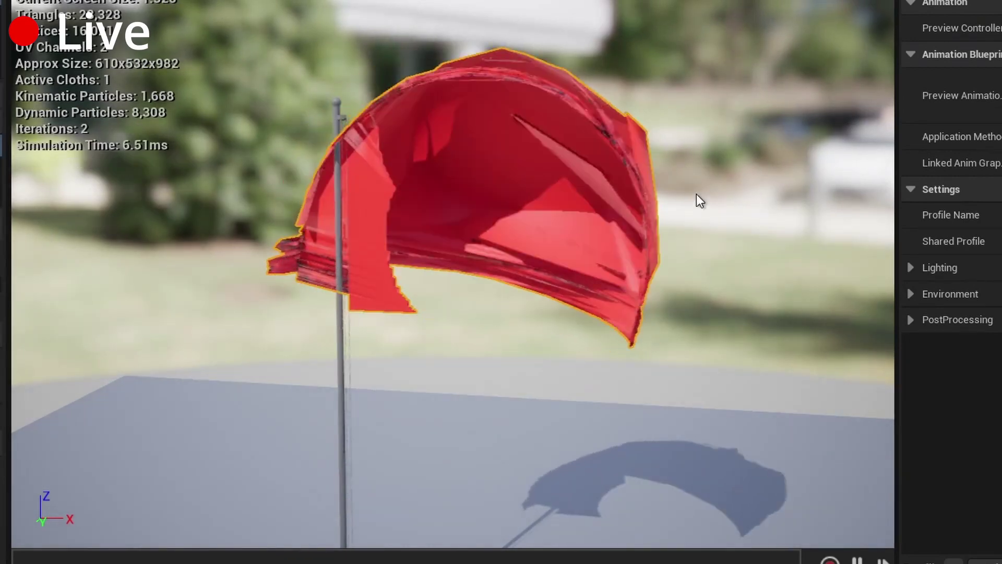
{"action": "left_click_drag", "start_coordinate": [698, 199], "coordinate": [574, 209]}
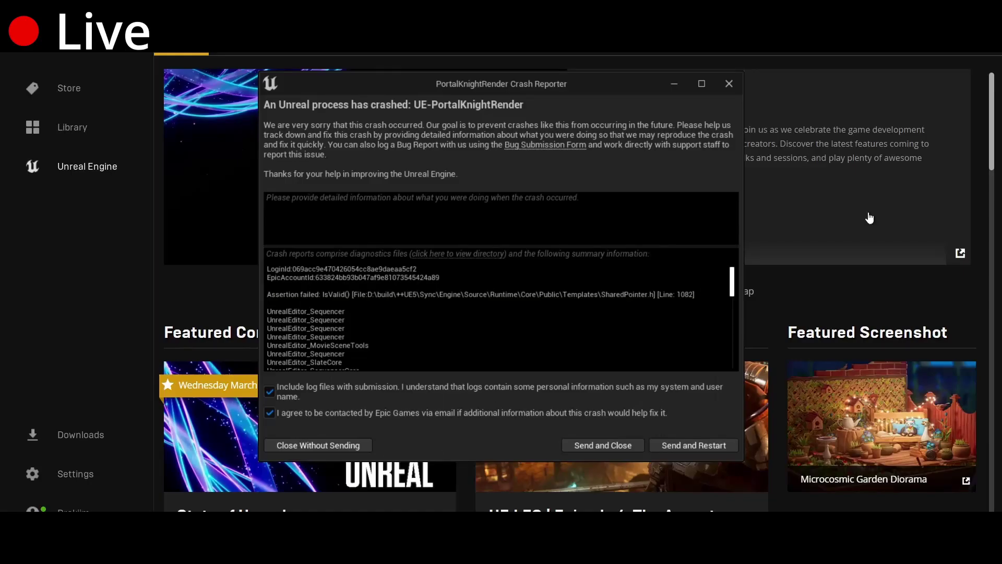
Begin typing the crash description in the Crash Reporter text box.
{"action": "scroll", "coordinate": [682, 306], "scroll_direction": "down", "scroll_amount": 3}
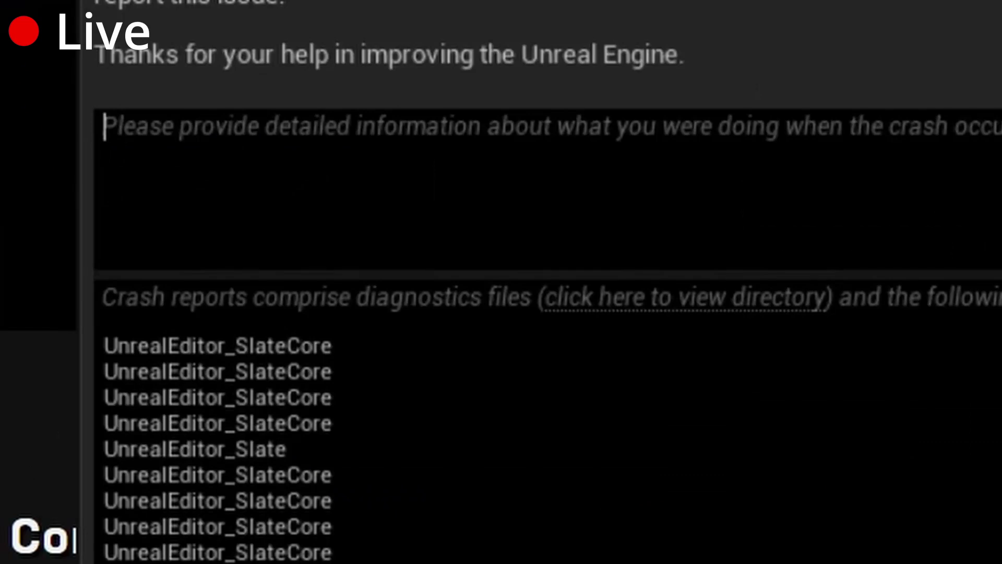
{"action": "type", "text": "I b"}
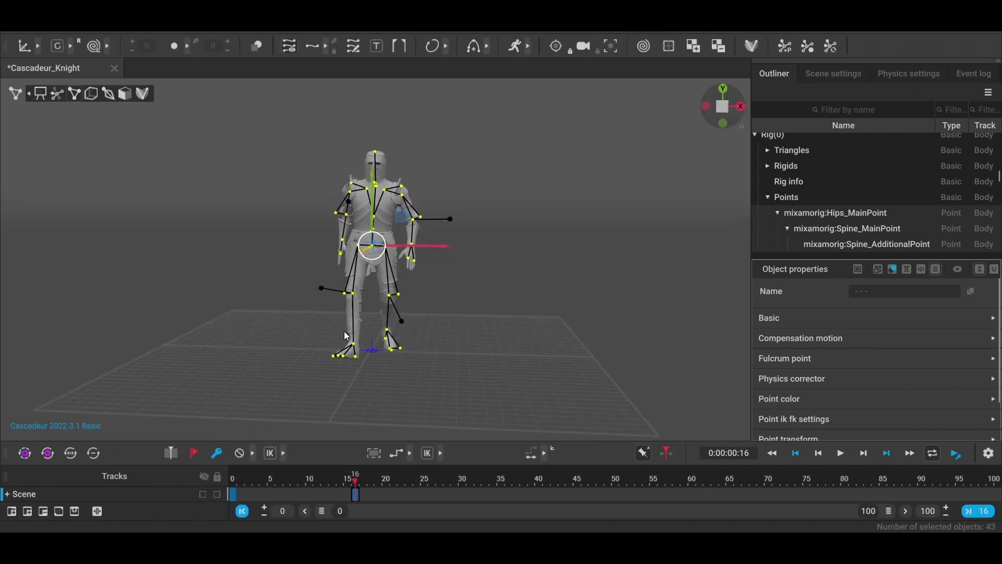
Mirror the knight's pose, view it from the front, and move to an earlier frame.
{"action": "left_click", "coordinate": [188, 46]}
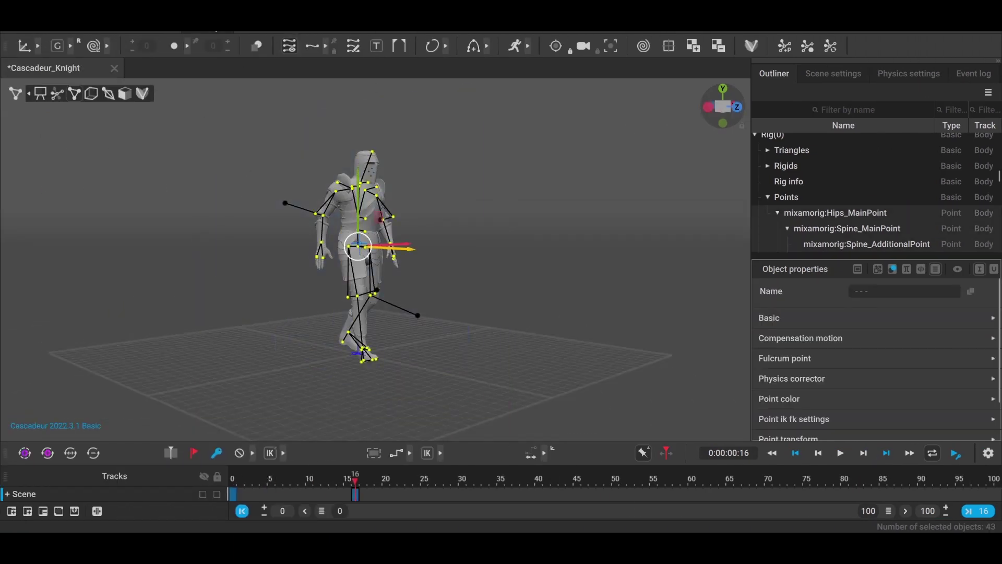
{"action": "left_click", "coordinate": [219, 47]}
{"action": "right_click_drag", "start_coordinate": [251, 271], "coordinate": [522, 381]}
{"action": "left_click", "coordinate": [349, 501]}
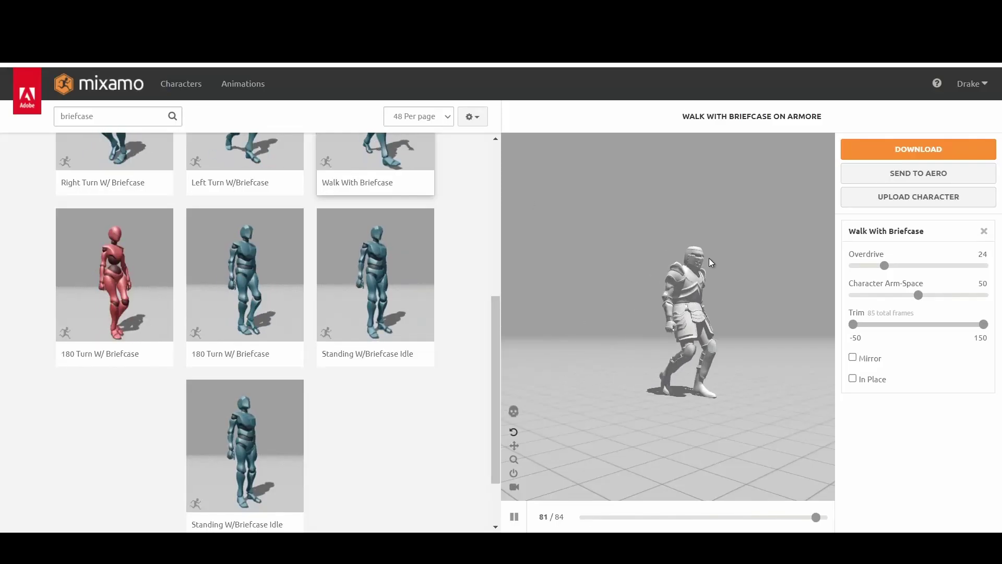
Download Walk With Briefcase as FBX Binary with skin at 30 fps.
{"action": "left_click", "coordinate": [904, 149]}
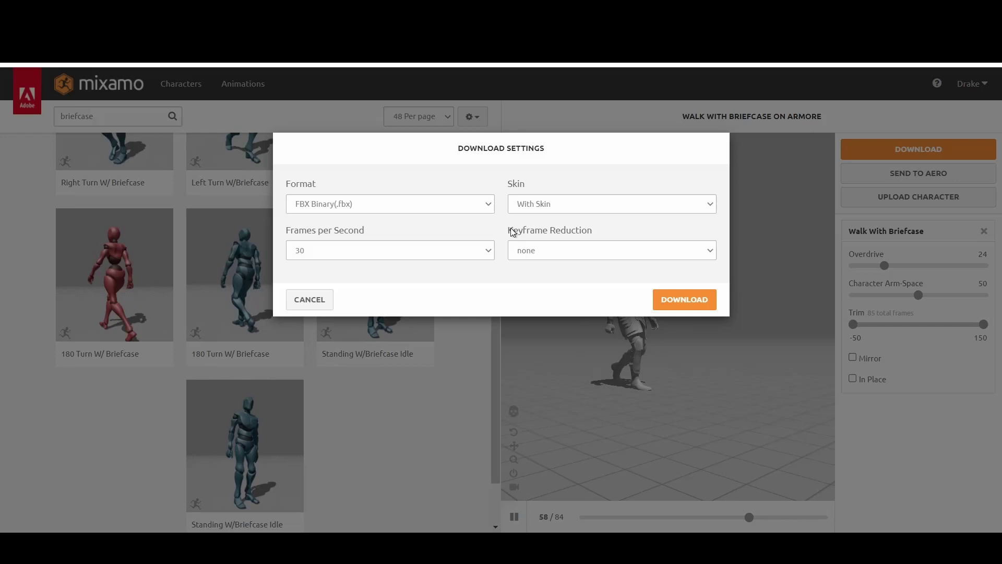
{"action": "left_click", "coordinate": [663, 300]}
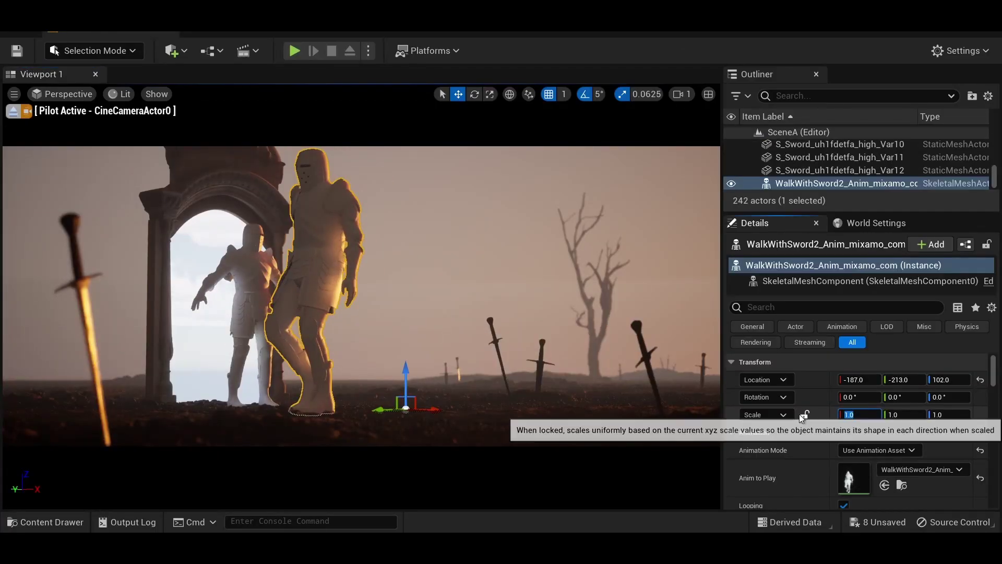
Scale the walking knight uniformly to 0.85, then play the level and stop it.
{"action": "left_click", "coordinate": [804, 415]}
{"action": "type", "text": "0.85"}
{"action": "key", "text": "Return"}
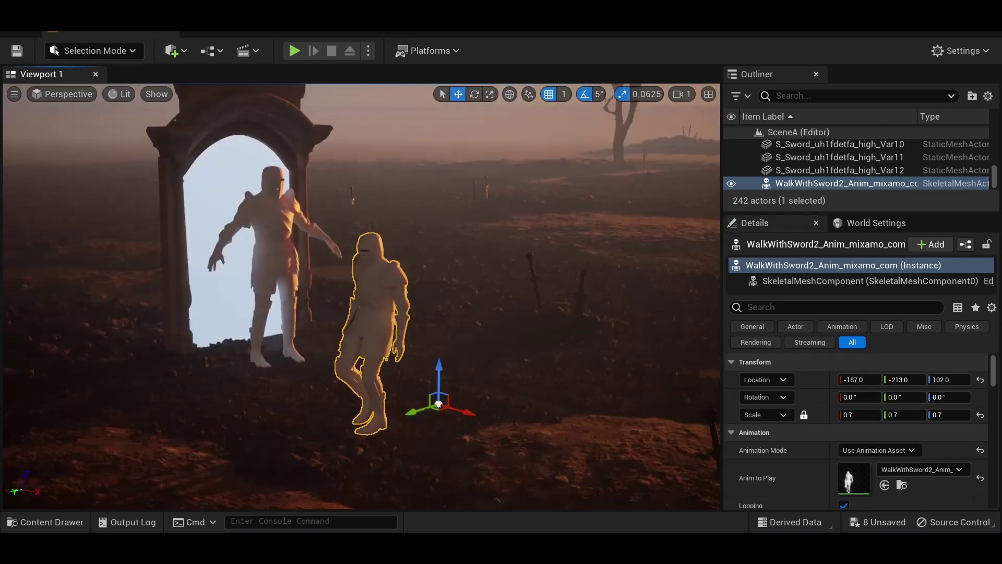
{"action": "key", "text": "alt+p"}
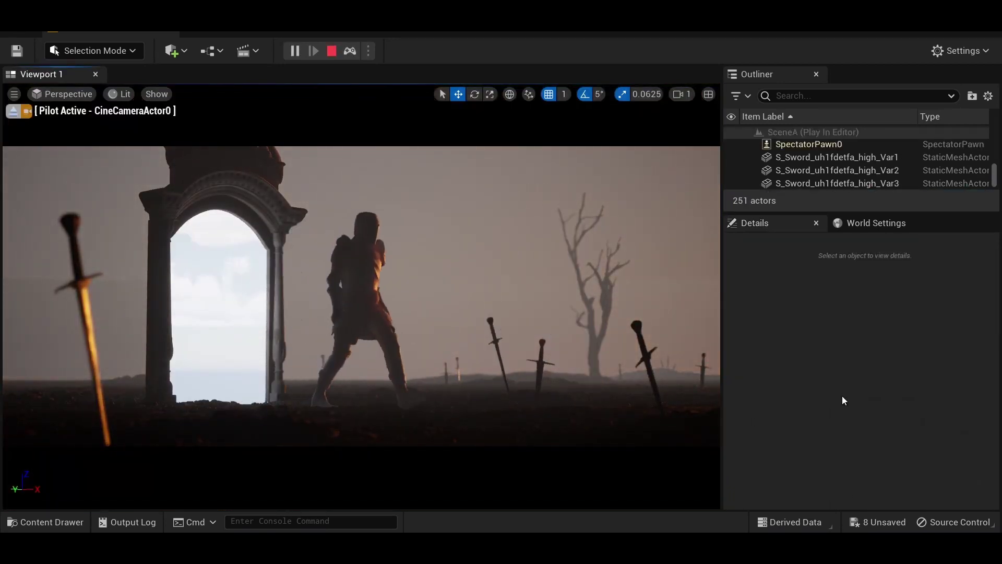
{"action": "left_click", "coordinate": [332, 51]}
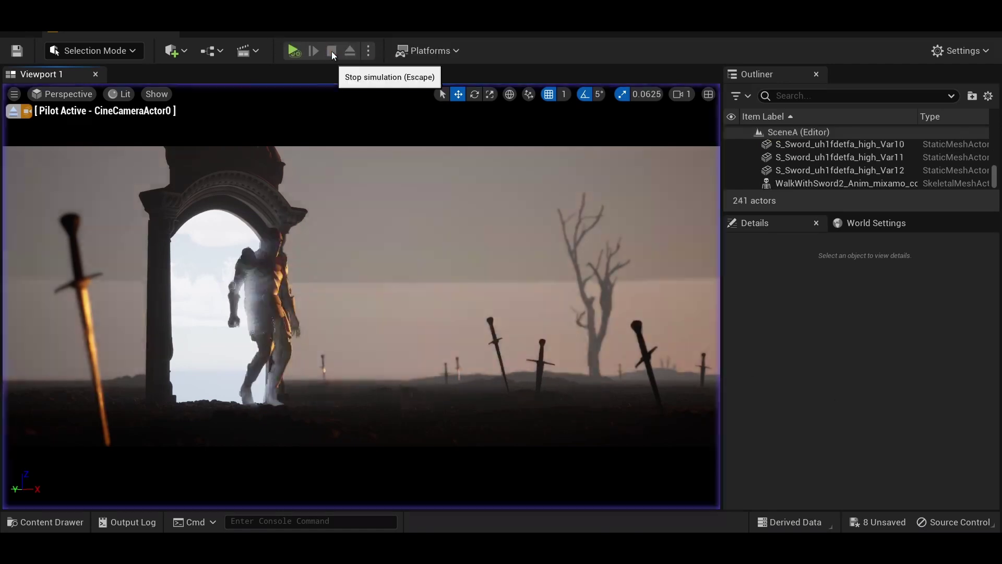
Add a socket to the RightHand bone in the knight's skeleton.
{"action": "left_click", "coordinate": [256, 314]}
{"action": "key", "text": "ctrl+b"}
{"action": "left_click", "coordinate": [508, 395]}
{"action": "double_click", "coordinate": [508, 396]}
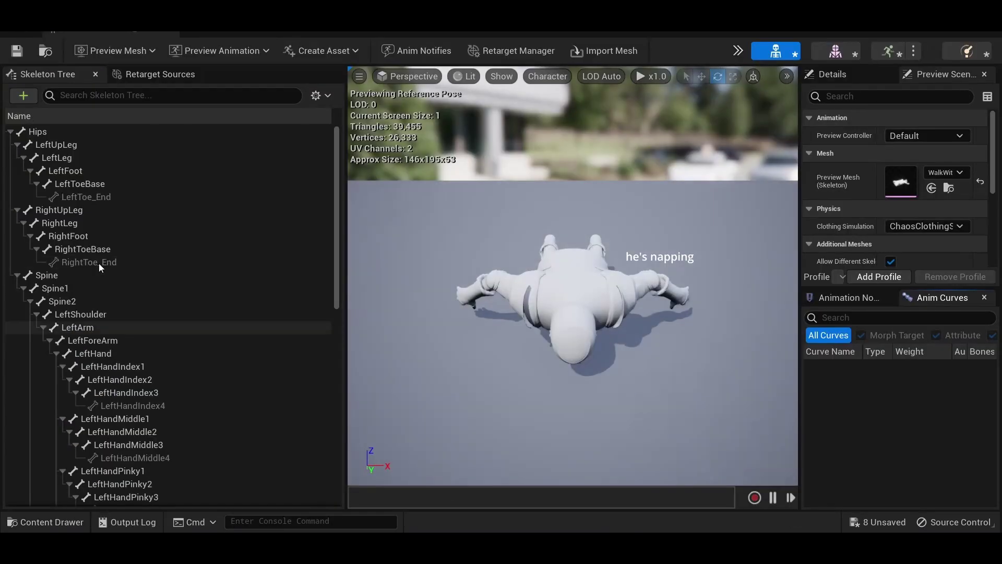
{"action": "scroll", "coordinate": [116, 390], "scroll_direction": "down", "scroll_amount": 10}
{"action": "right_click", "coordinate": [124, 413]}
{"action": "left_click", "coordinate": [204, 272]}
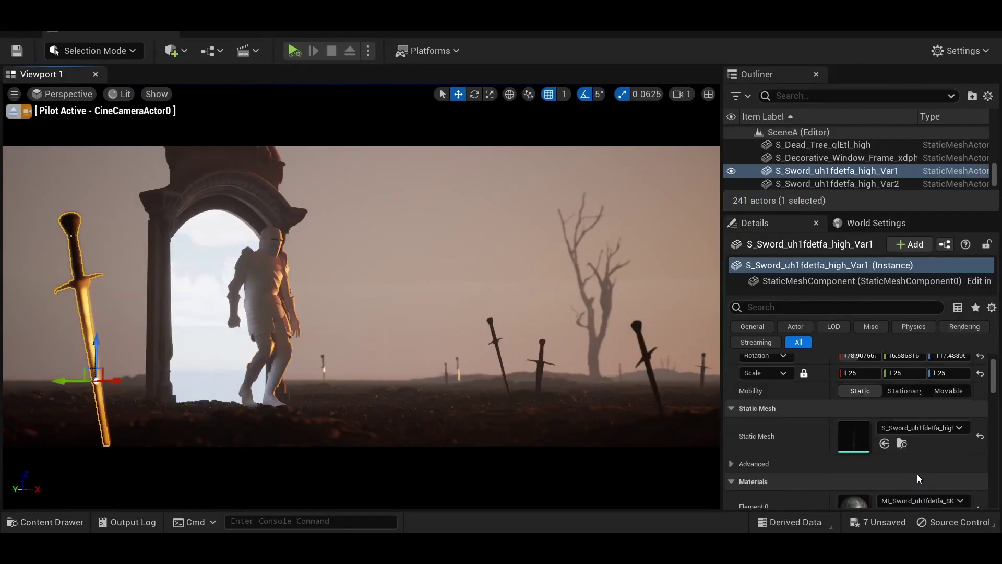
Create a Blueprint named BP_Sword from the sword mesh.
{"action": "key", "text": "ctrl+b"}
{"action": "right_click", "coordinate": [256, 371]}
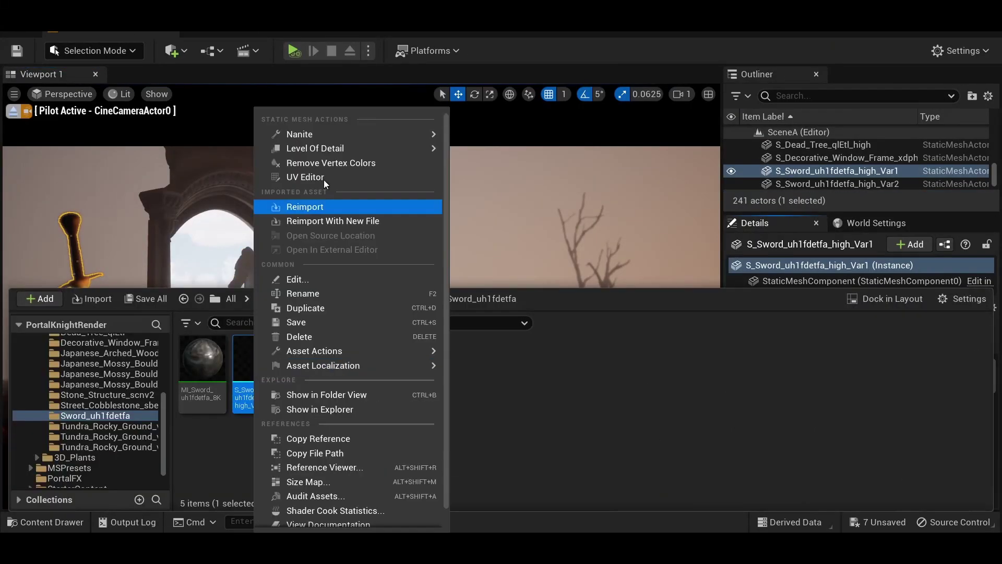
{"action": "mouse_move", "coordinate": [313, 349]}
{"action": "left_click", "coordinate": [491, 344]}
{"action": "type", "text": "Swo"}
{"action": "key", "text": "ctrl+a"}
{"action": "type", "text": "BP_Sword"}
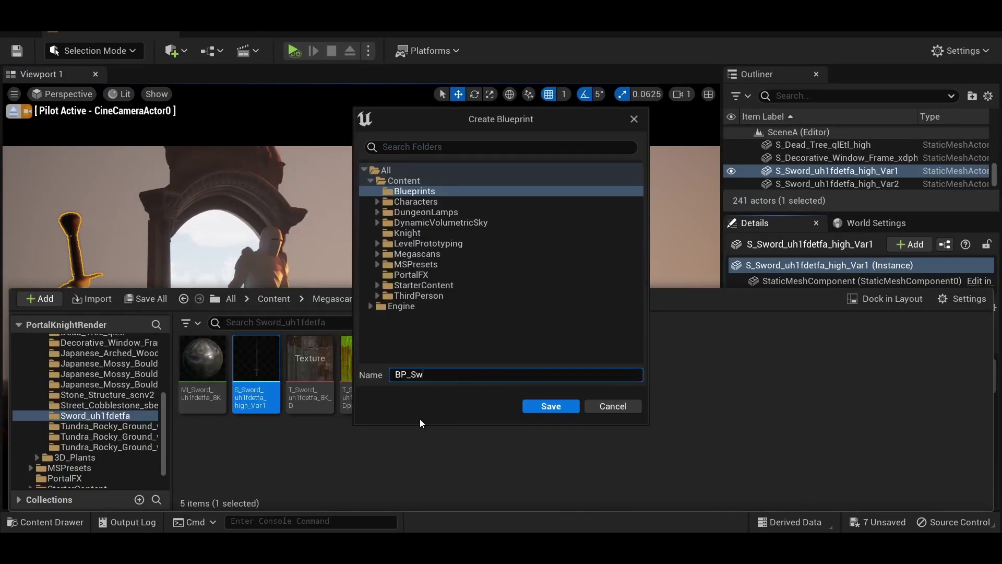
{"action": "key", "text": "Return"}
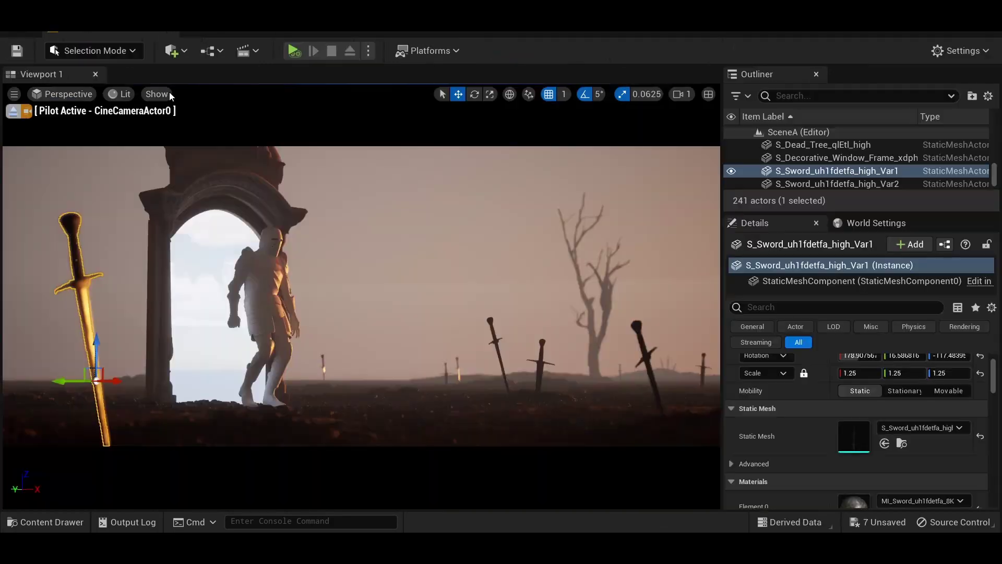
Place BP_Sword in the level and tilt it steeper along the knight's hand.
{"action": "key", "text": "ctrl+b"}
{"action": "left_click", "coordinate": [68, 361]}
{"action": "left_click_drag", "start_coordinate": [202, 366], "coordinate": [336, 340]}
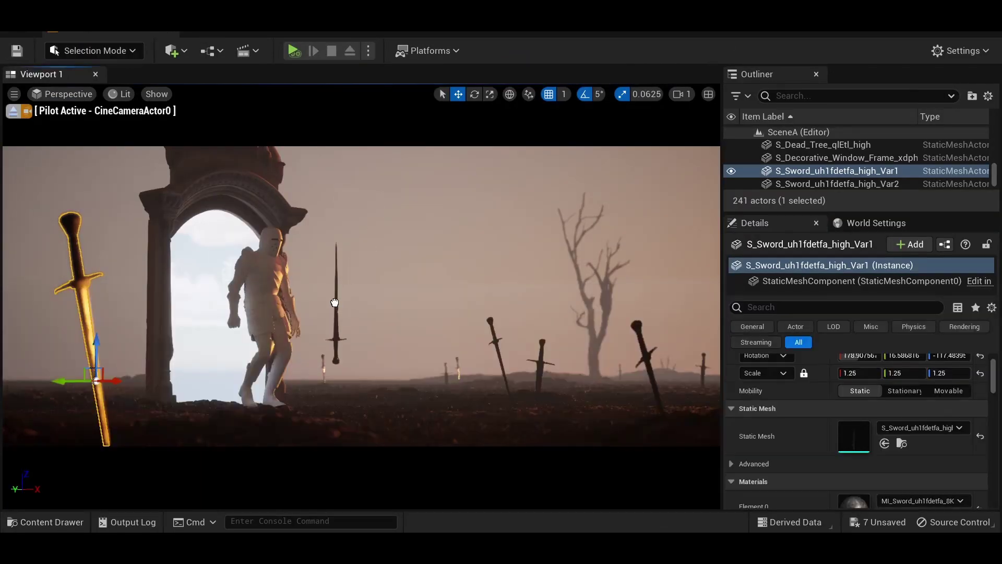
{"action": "left_click", "coordinate": [541, 366]}
{"action": "key", "text": "ctrl+z"}
{"action": "left_click", "coordinate": [857, 373]}
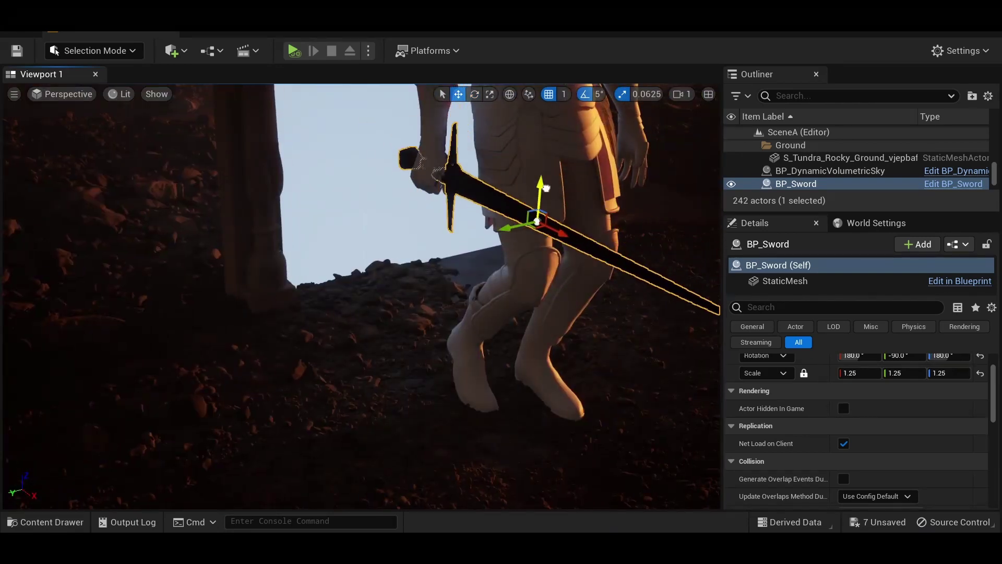
{"action": "left_click_drag", "start_coordinate": [509, 233], "coordinate": [501, 289]}
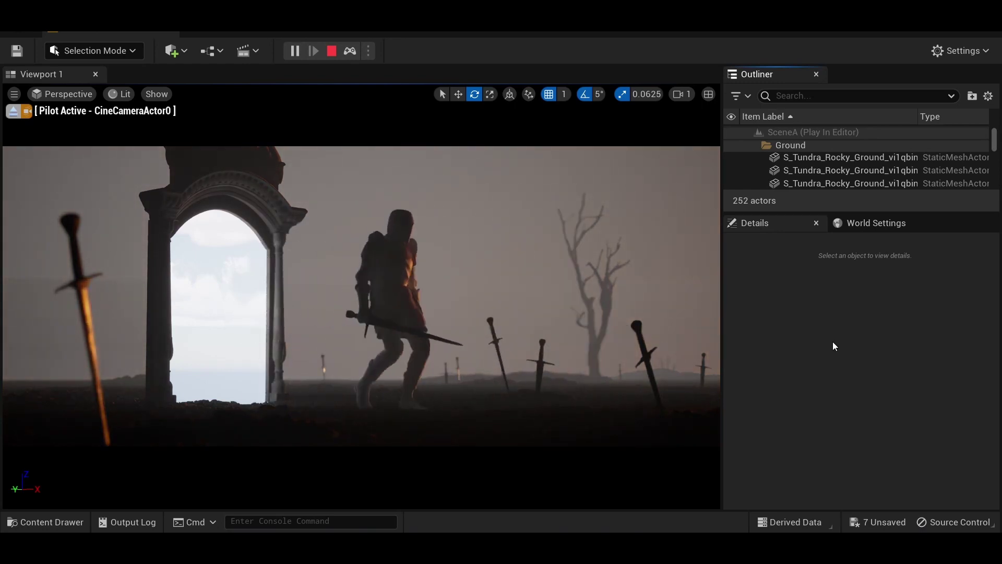
Stop Play-In-Editor and play the 150-frame Shot1 sequence with the camera keyed at frame 0000.
{"action": "left_click", "coordinate": [332, 51]}
{"action": "scroll", "coordinate": [851, 373], "scroll_direction": "up", "scroll_amount": 1}
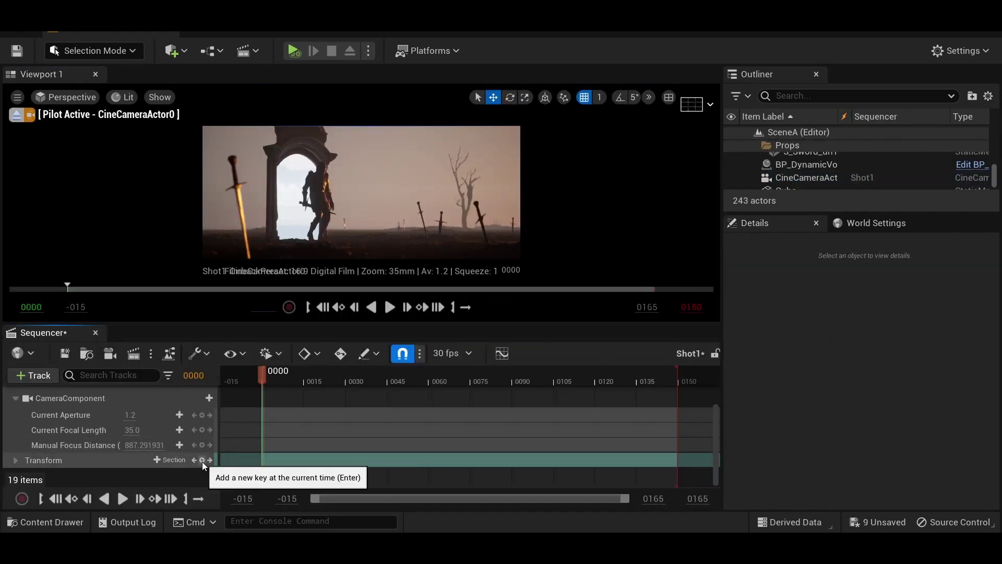
{"action": "left_click", "coordinate": [678, 372]}
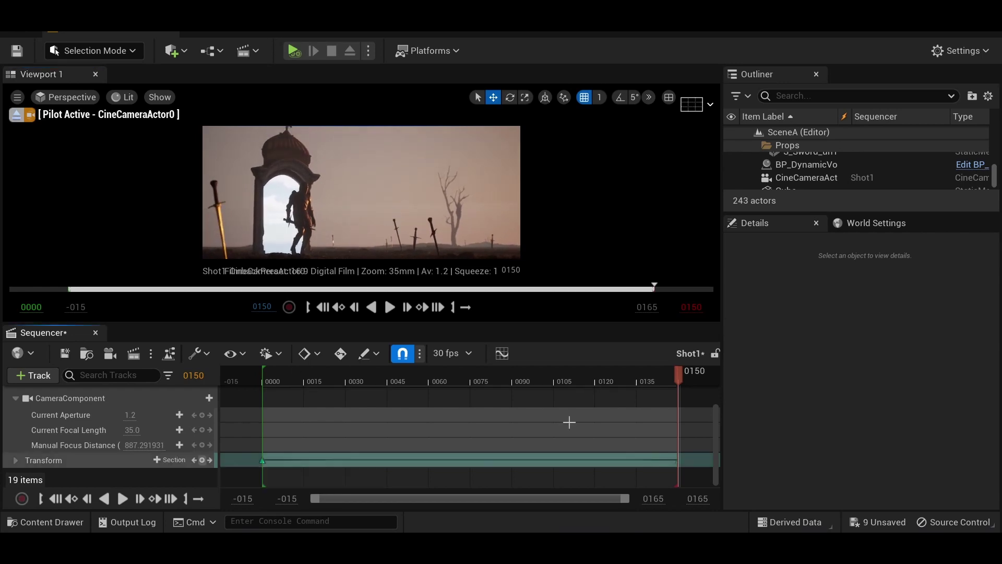
{"action": "left_click", "coordinate": [390, 307]}
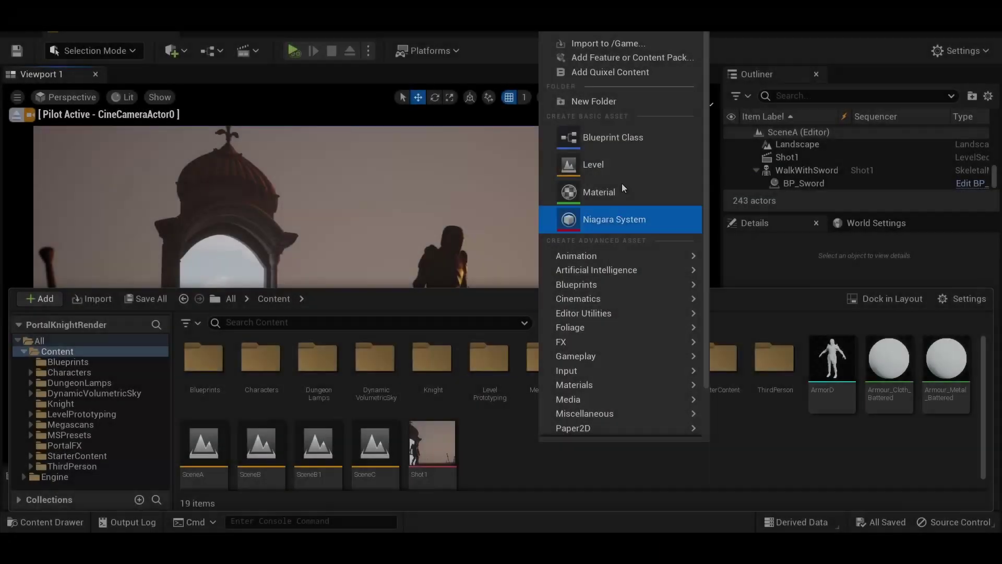
Create a Blueprint class named CameraShake1 based on CameraShakeBase and open it.
{"action": "left_click", "coordinate": [599, 137]}
{"action": "left_click", "coordinate": [366, 348]}
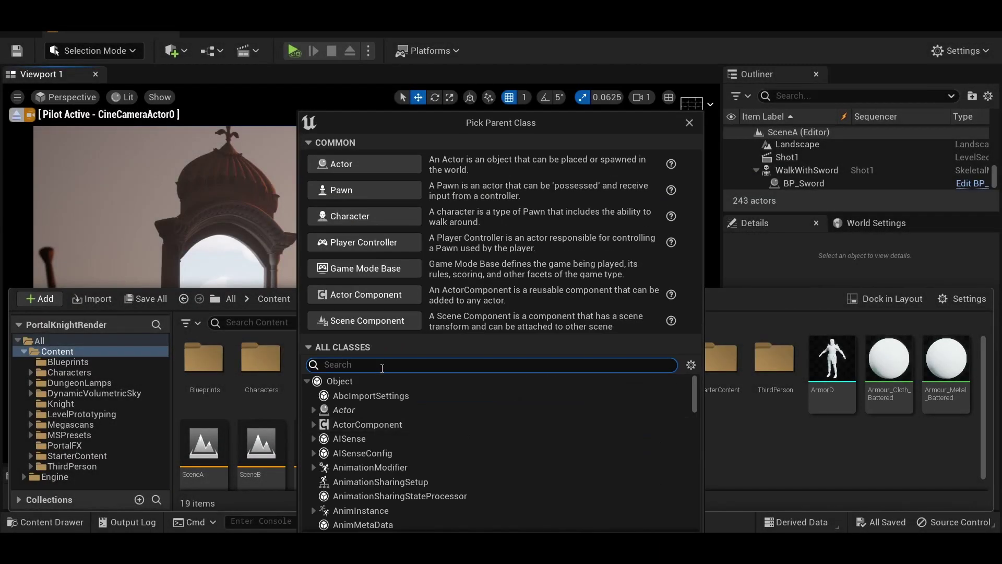
{"action": "type", "text": "camerashake"}
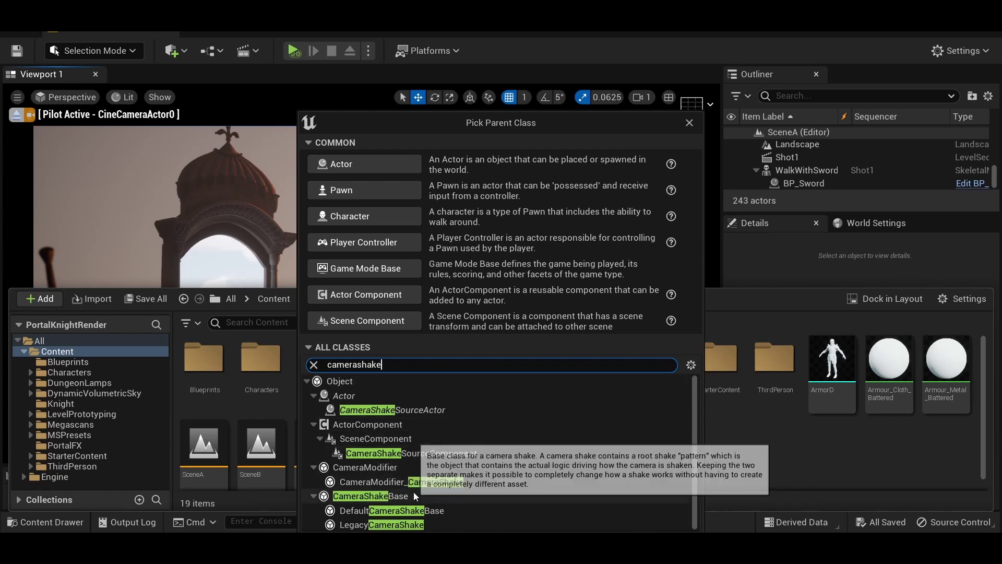
{"action": "left_click", "coordinate": [449, 496]}
{"action": "left_click", "coordinate": [637, 506]}
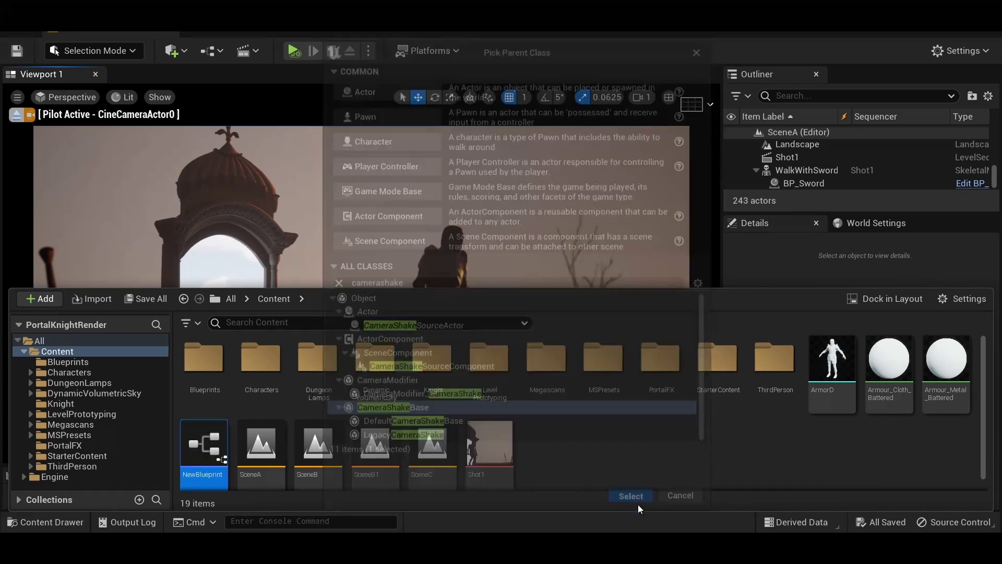
{"action": "double_click", "coordinate": [203, 470]}
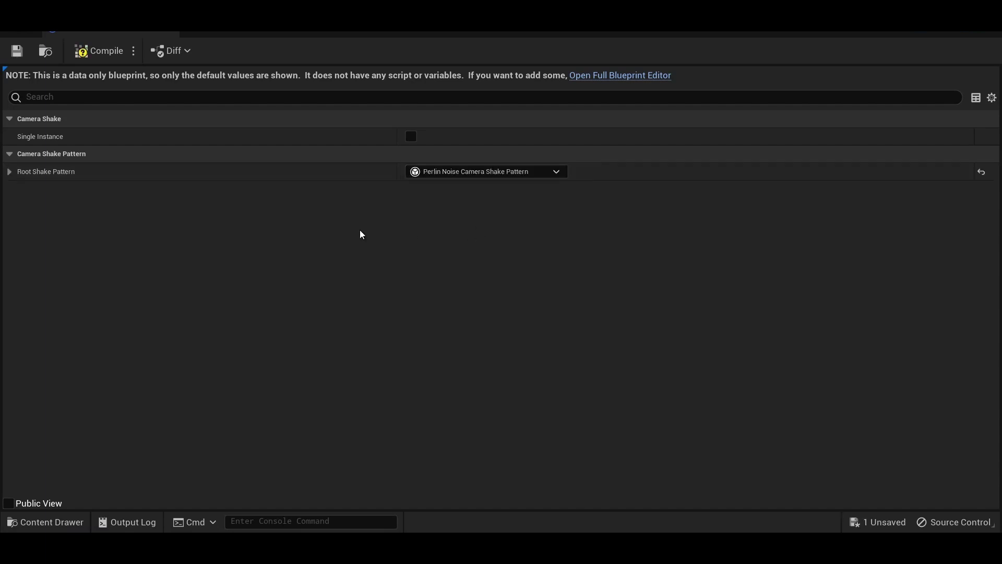
Set a Perlin Noise shake pattern with rotation amplitude 3.0 and frequency 2.0, and compile.
{"action": "left_click", "coordinate": [10, 172]}
{"action": "left_click", "coordinate": [21, 208]}
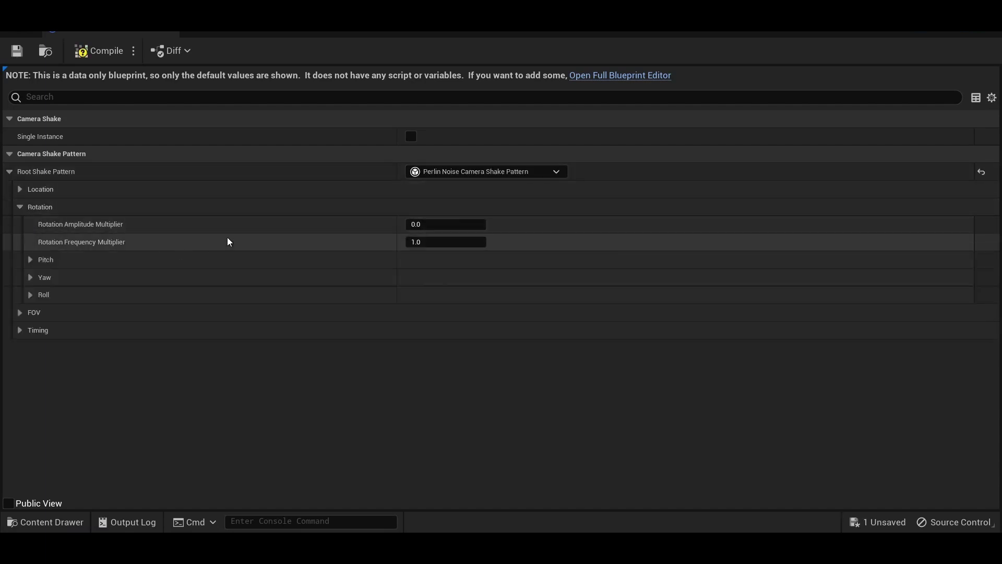
{"action": "left_click", "coordinate": [427, 224]}
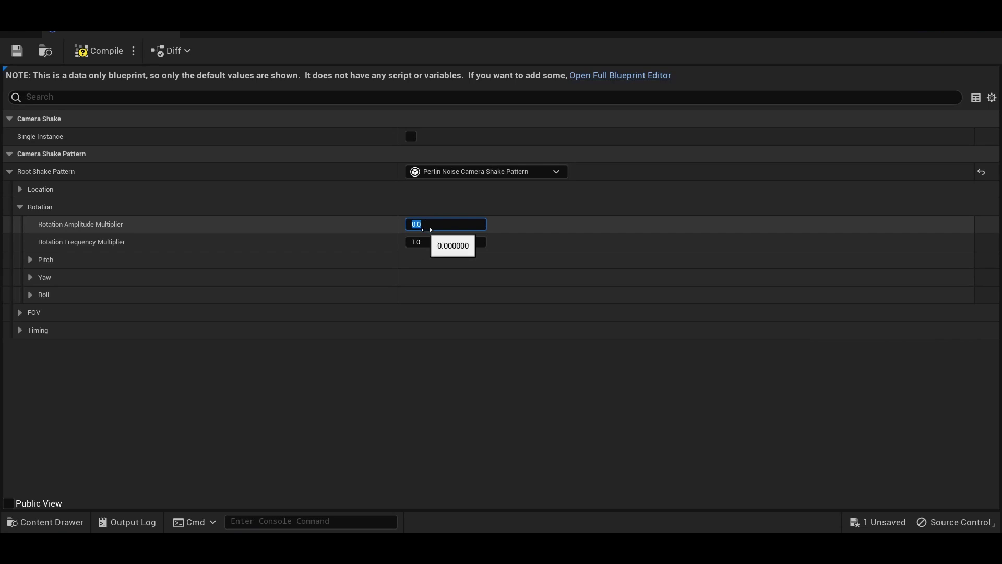
{"action": "type", "text": "3"}
{"action": "left_click", "coordinate": [428, 242]}
{"action": "left_click", "coordinate": [430, 313]}
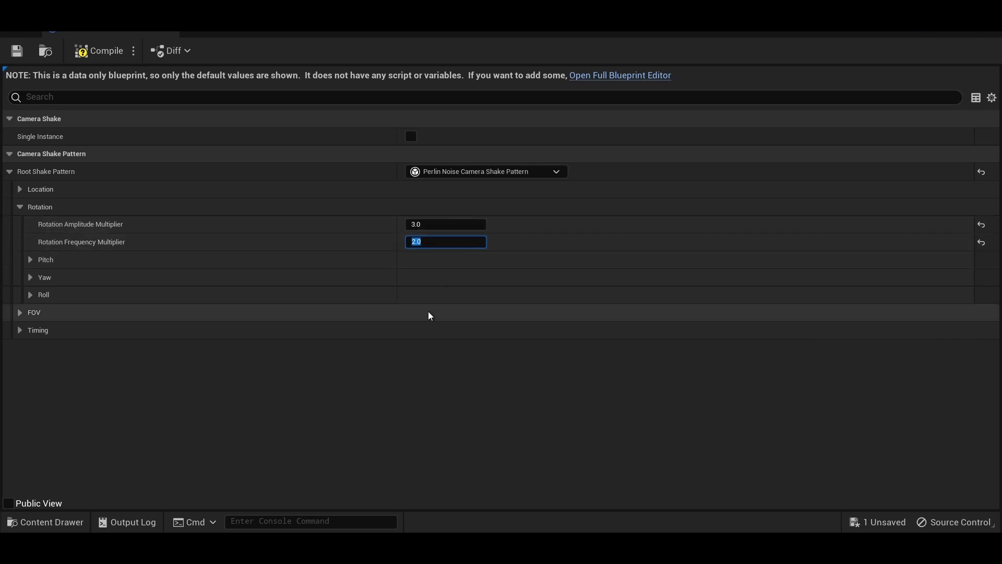
{"action": "left_click", "coordinate": [107, 52]}
{"action": "left_click", "coordinate": [19, 330]}
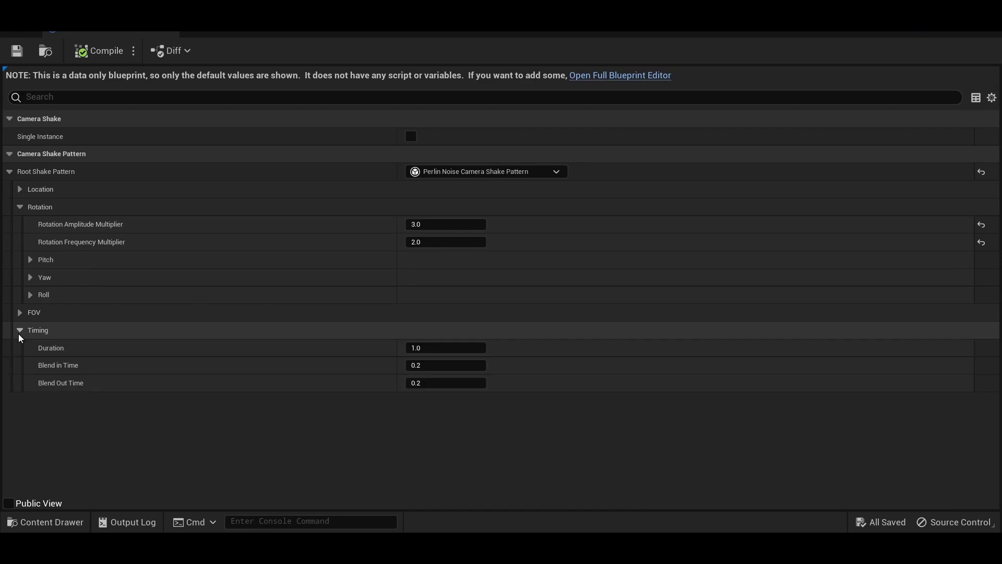
{"action": "left_click", "coordinate": [103, 50]}
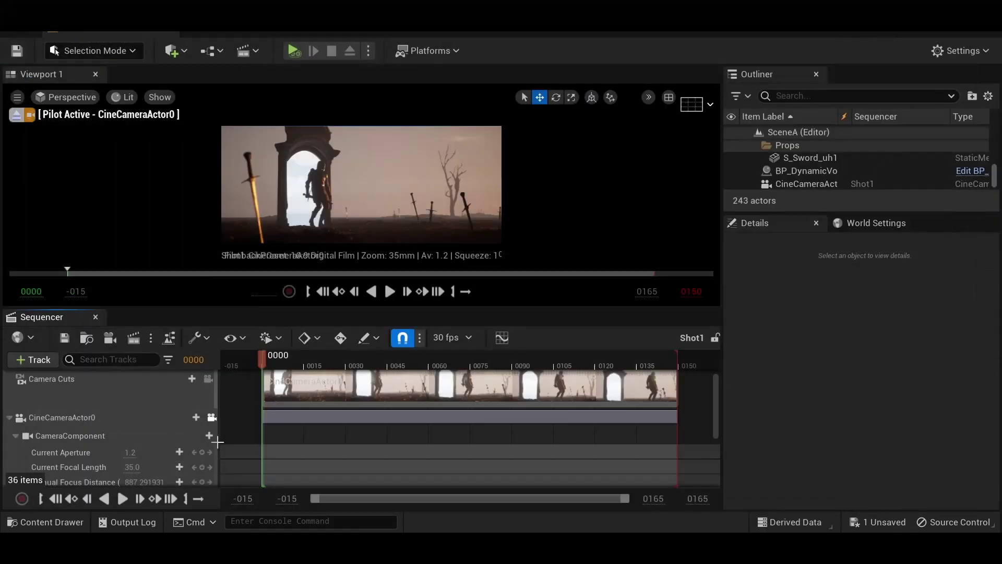
Add a CameraShake1 camera shake track to CineCameraActor0 in Shot1.
{"action": "left_click", "coordinate": [196, 417]}
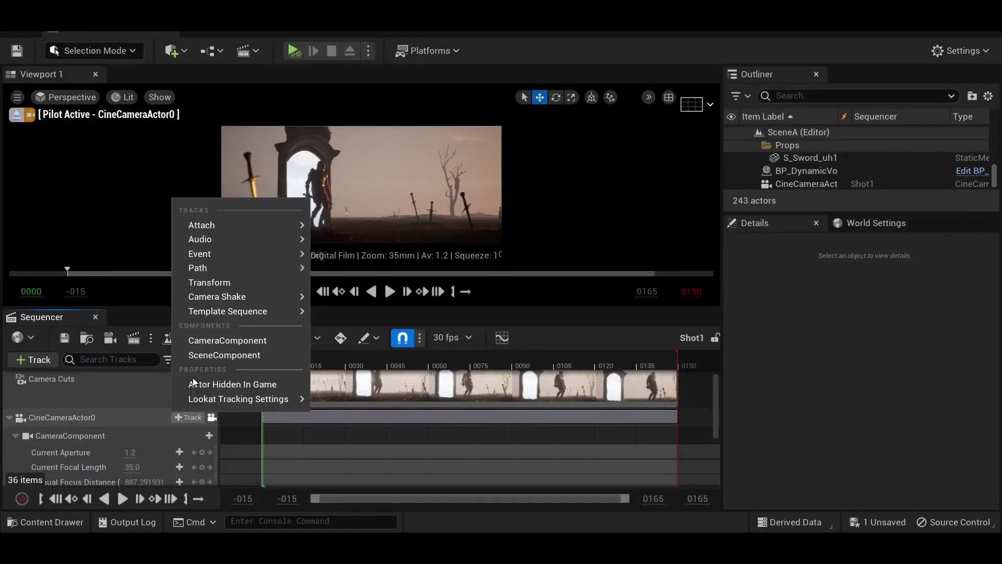
{"action": "mouse_move", "coordinate": [224, 293]}
{"action": "left_click", "coordinate": [365, 329]}
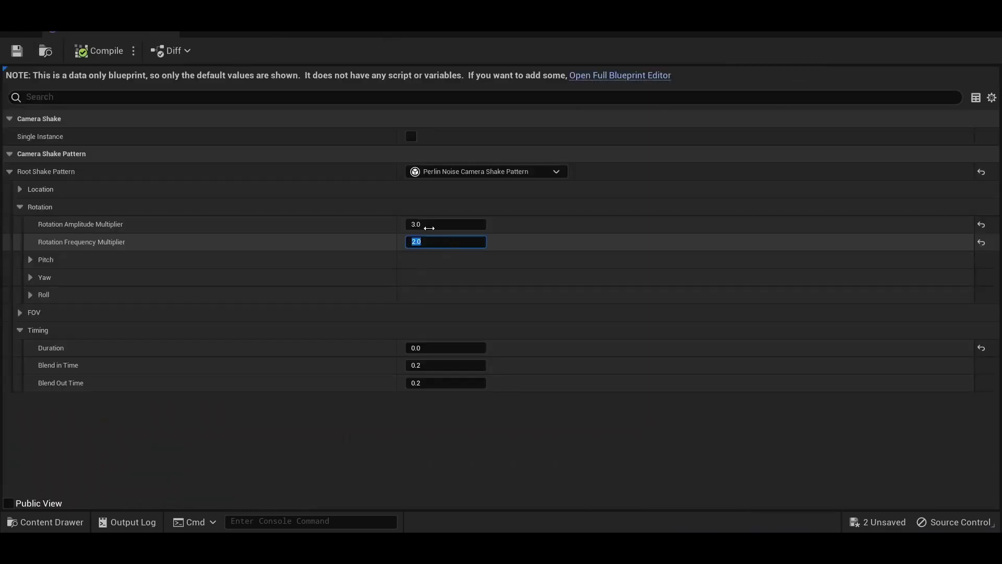
Lower the shake's rotation amplitude to 0.5 and frequency to 1.2, and compile.
{"action": "left_click", "coordinate": [445, 224]}
{"action": "left_click", "coordinate": [981, 240]}
{"action": "left_click", "coordinate": [981, 225]}
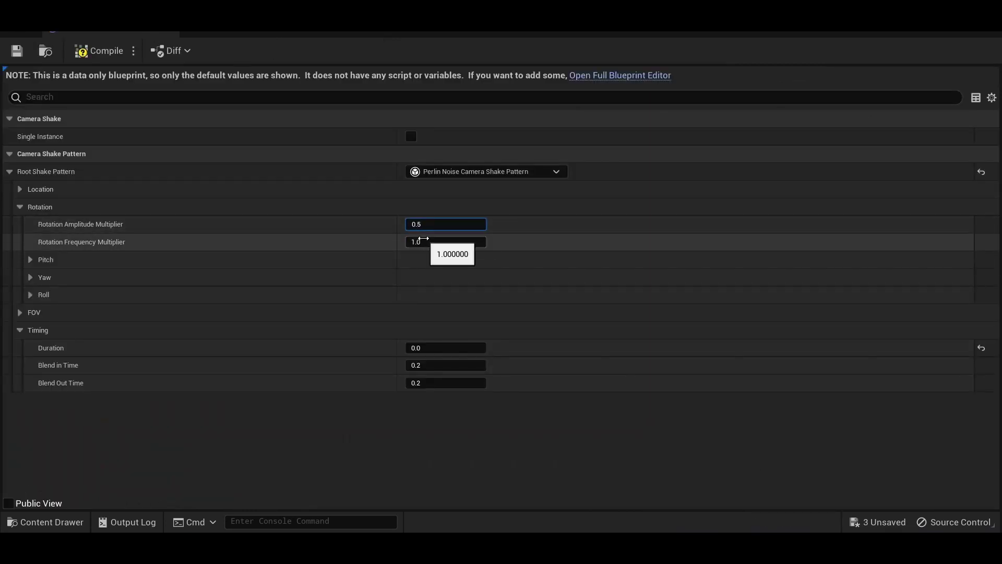
{"action": "type", "text": ".2"}
{"action": "left_click", "coordinate": [99, 50]}
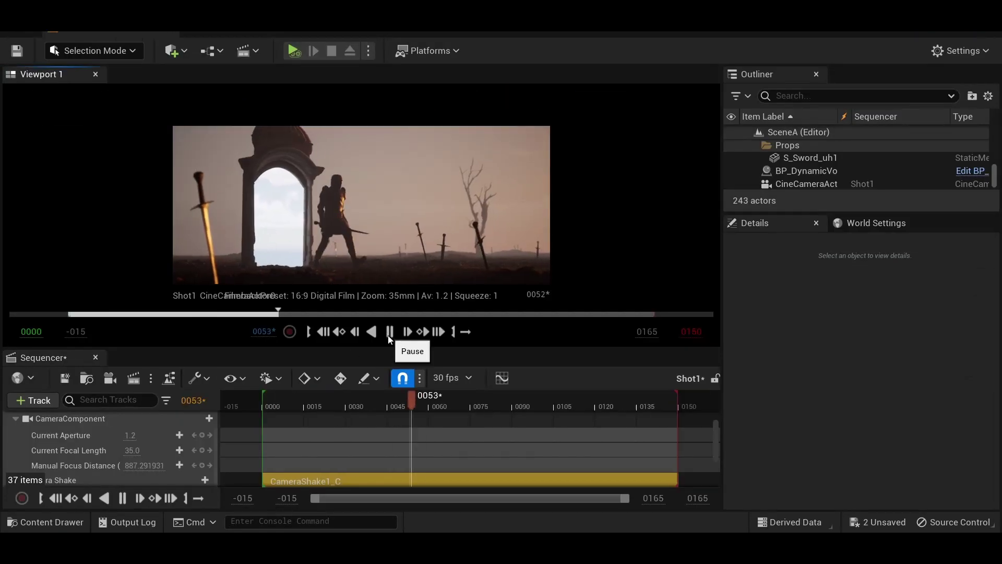
Enlarge the camera preview and review the shot playing in reverse and forward.
{"action": "left_click_drag", "start_coordinate": [399, 347], "coordinate": [399, 443]}
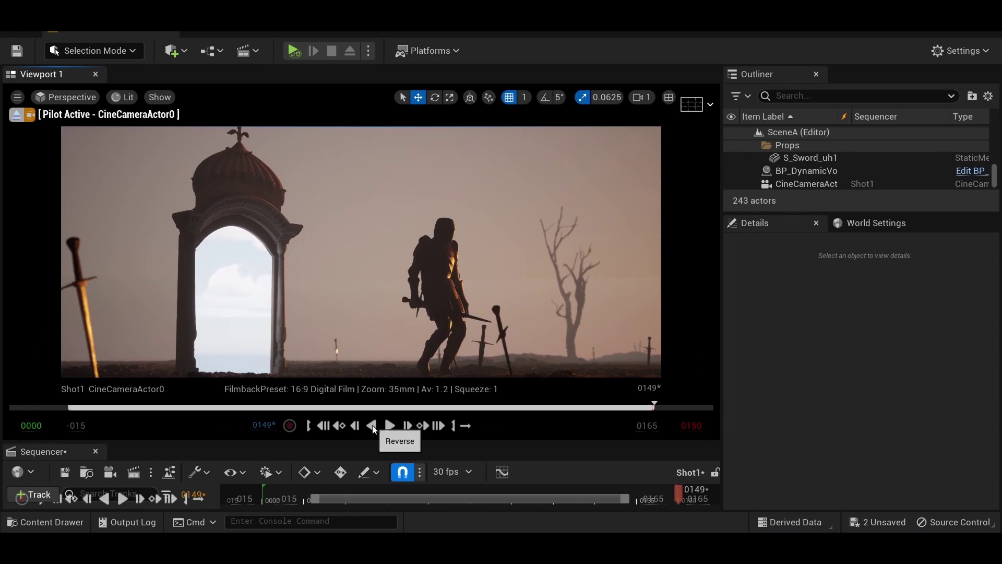
{"action": "left_click", "coordinate": [372, 425]}
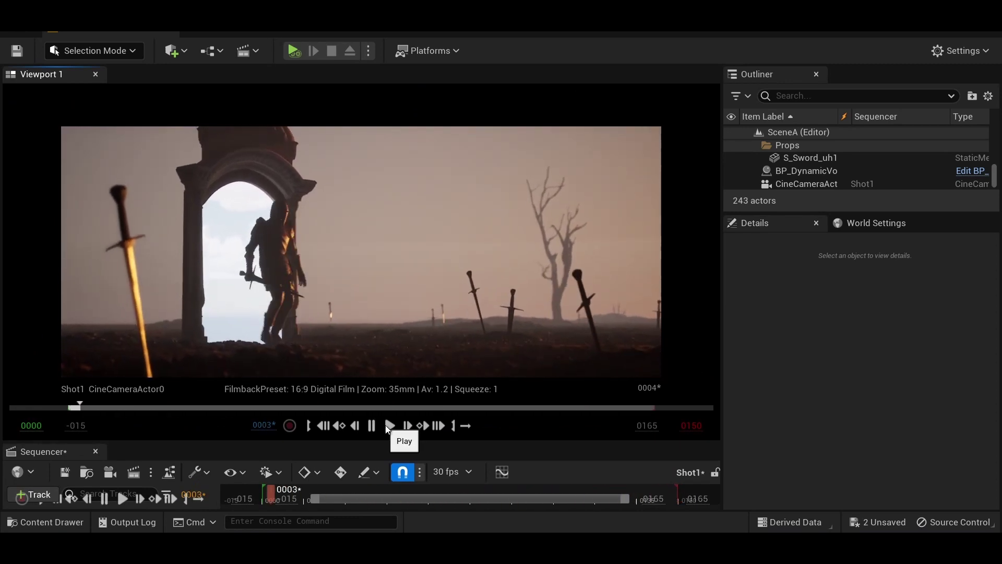
{"action": "left_click", "coordinate": [389, 426]}
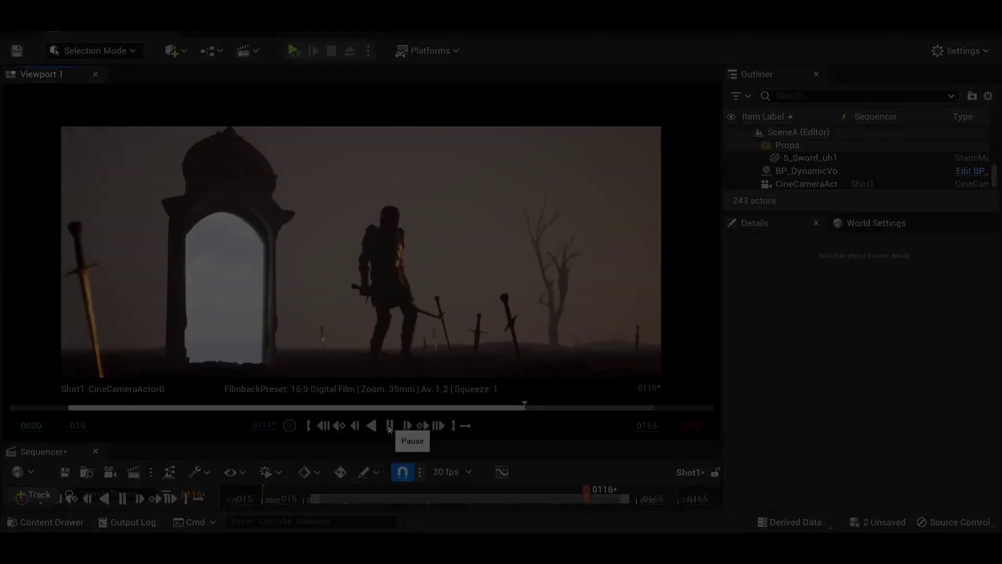
{"action": "left_click", "coordinate": [389, 425]}
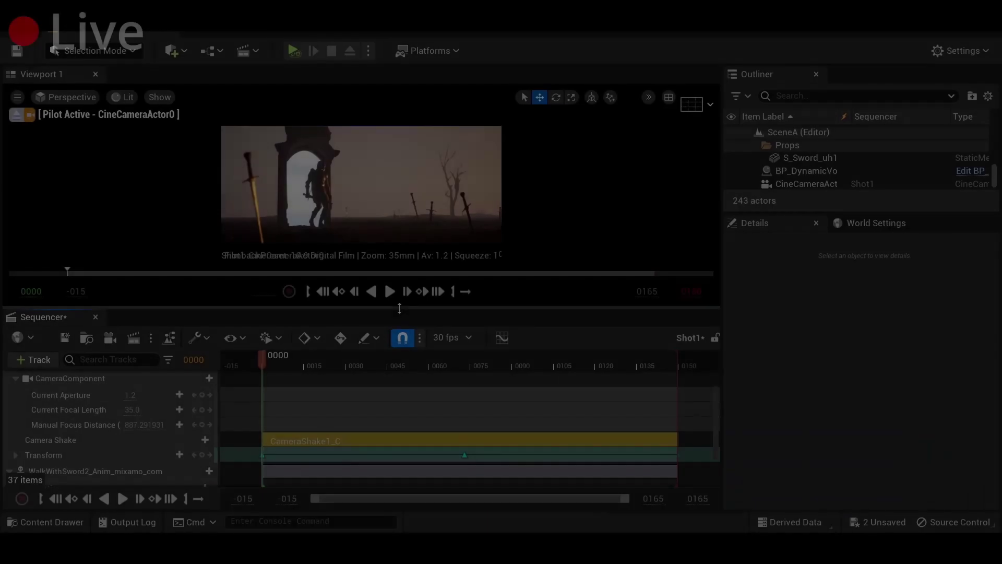
{"action": "left_click_drag", "start_coordinate": [384, 313], "coordinate": [384, 452]}
Play the shot with its camera shake, then select CameraShake1 in the Content Drawer.
{"action": "left_click", "coordinate": [391, 439]}
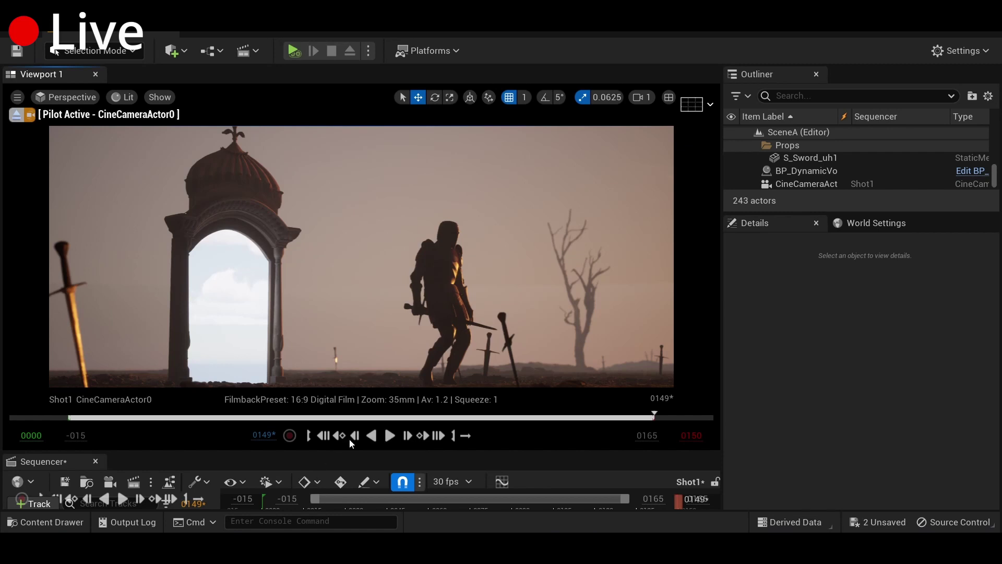
{"action": "left_click_drag", "start_coordinate": [375, 452], "coordinate": [375, 349]}
{"action": "left_click", "coordinate": [53, 522]}
{"action": "left_click", "coordinate": [201, 471]}
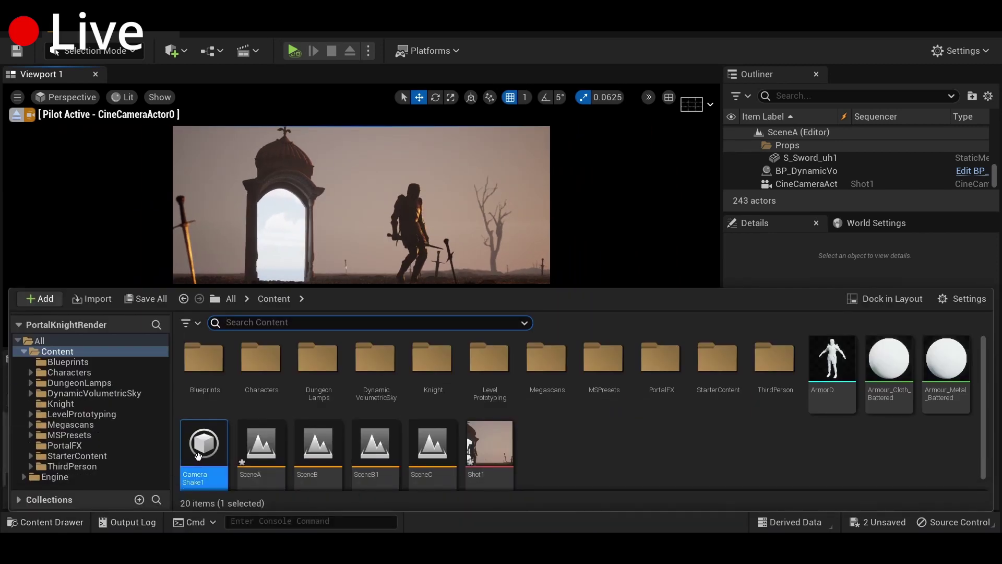